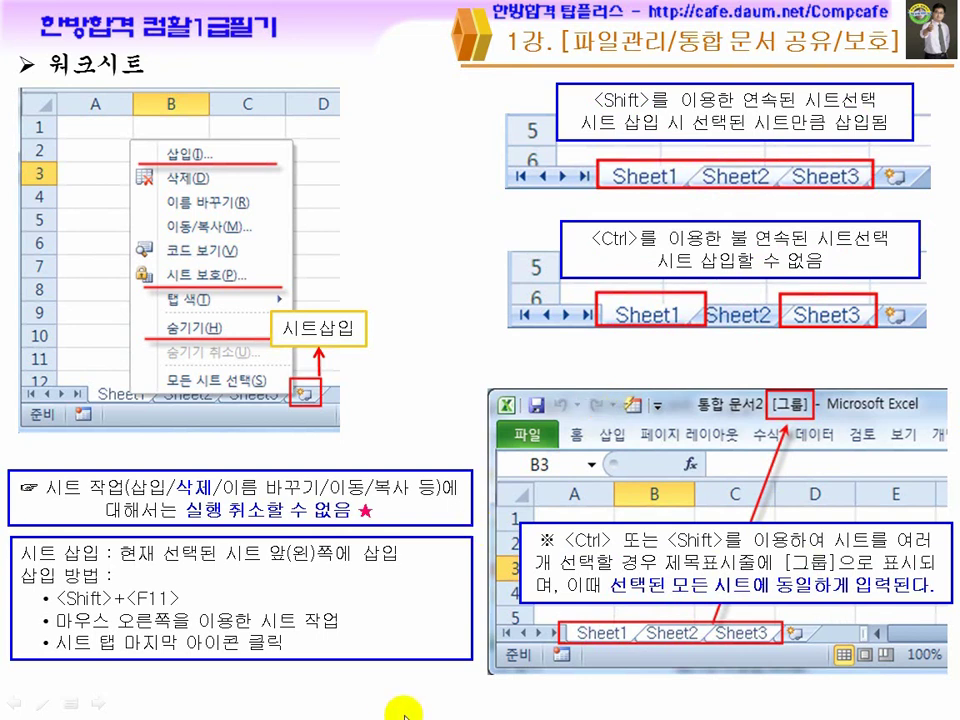
Switch from the slide show to Excel and open the workbook window 통합 문서1.
mouse_move(510, 712)
key("super")
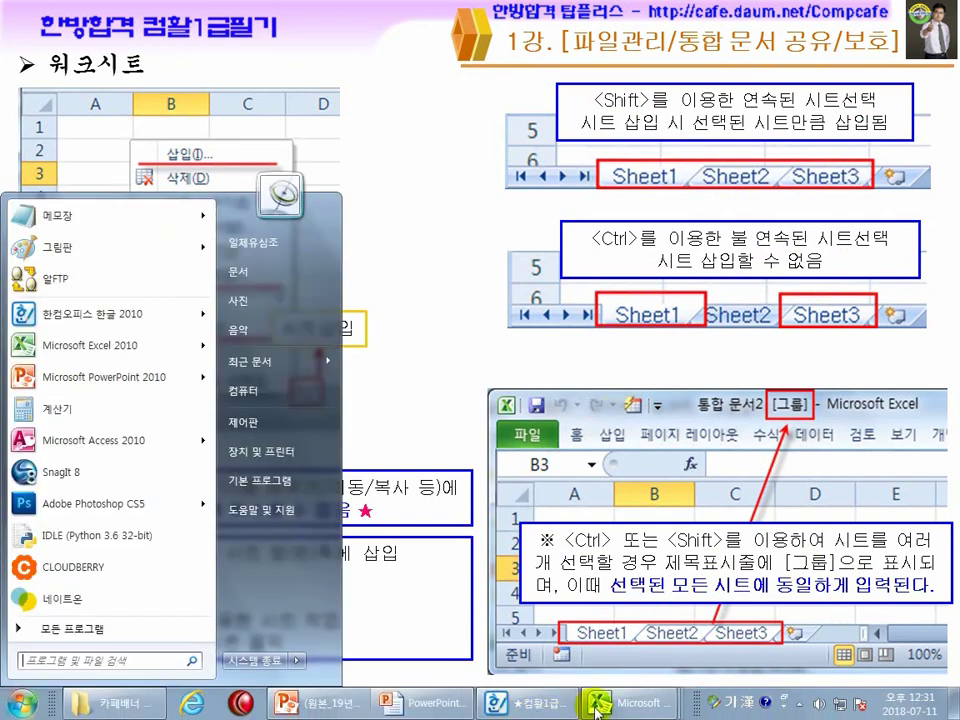
left_click(628, 703)
mouse_move(492, 620)
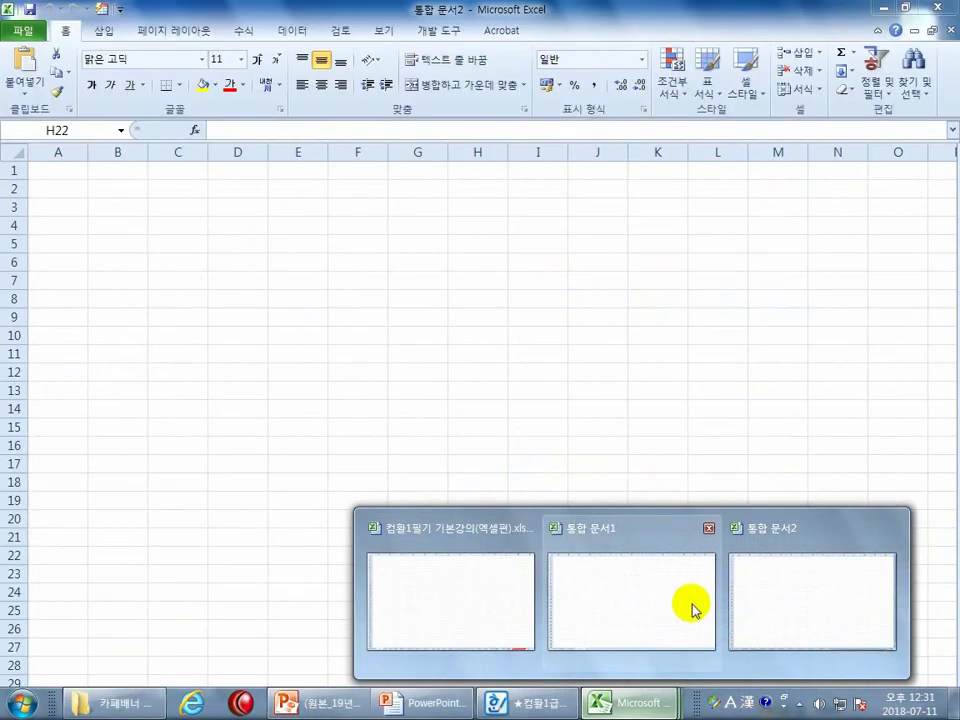
left_click(692, 604)
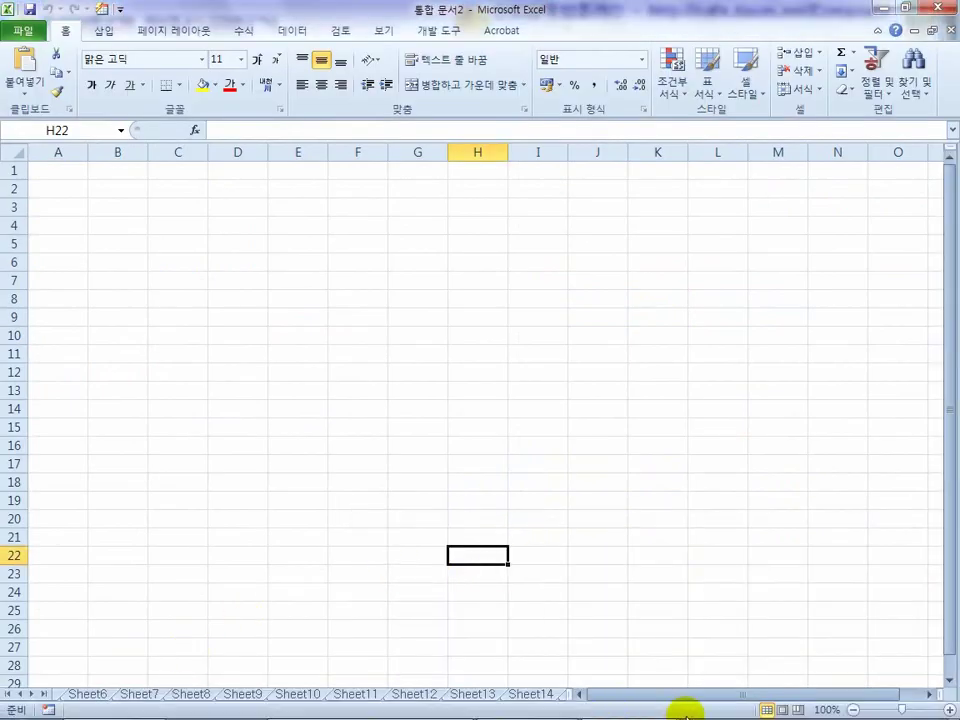
mouse_move(671, 709)
mouse_move(643, 703)
left_click(648, 615)
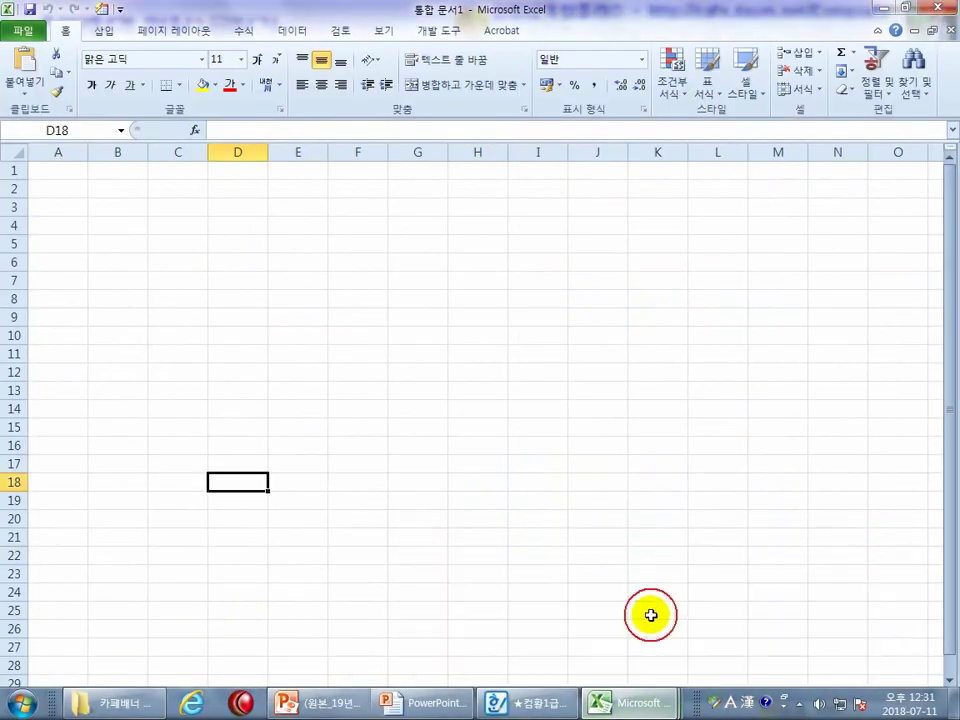
left_click(310, 516)
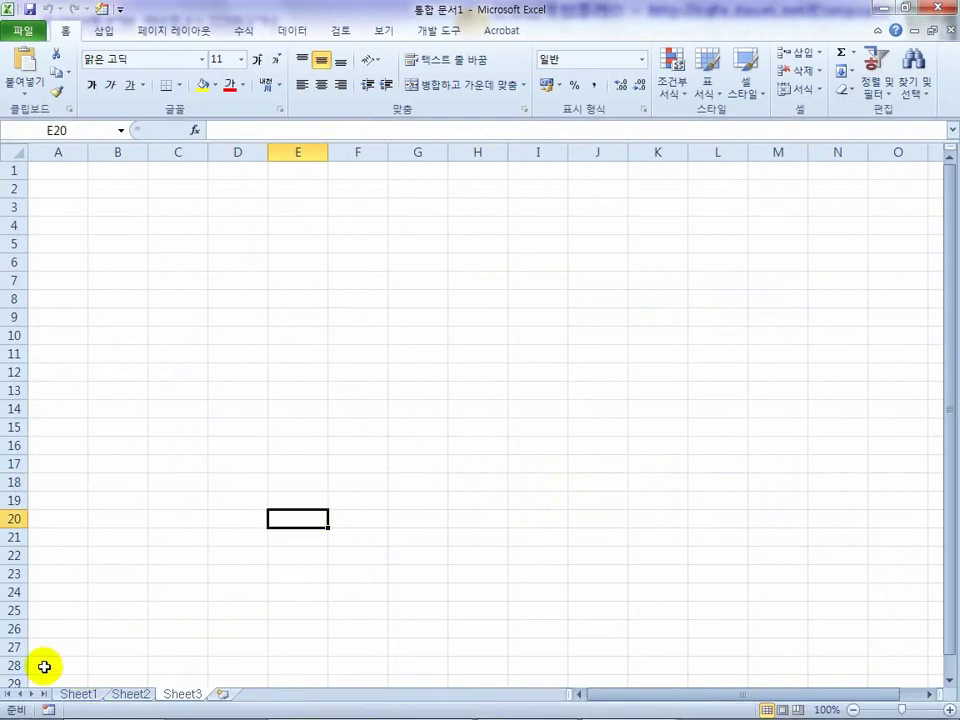
left_click(69, 694)
left_click(130, 697, "shift")
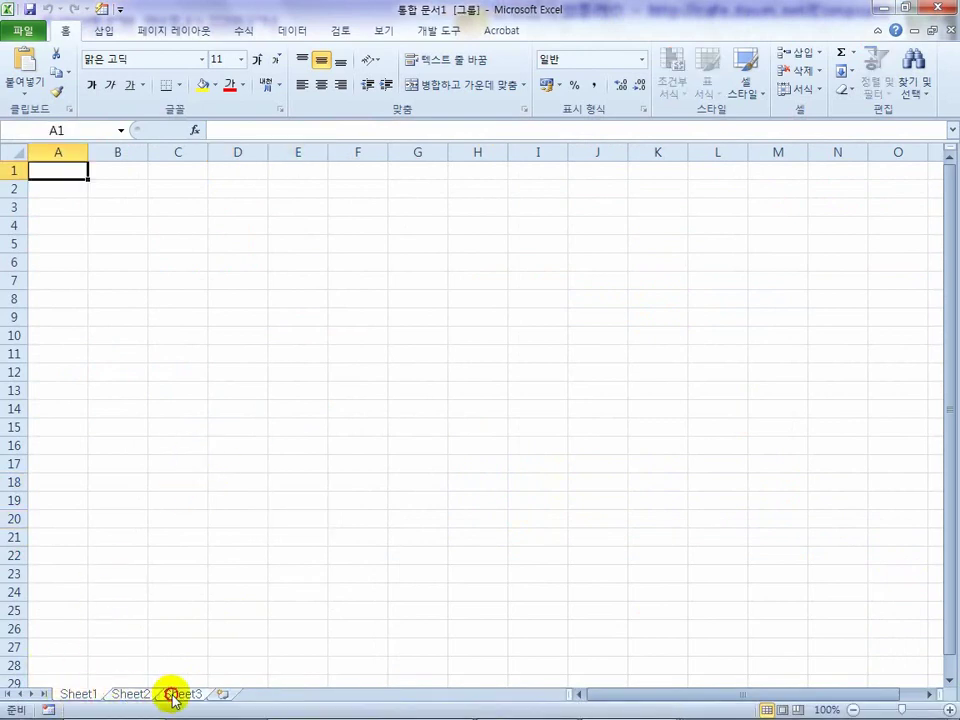
left_click(178, 630)
left_click(130, 694)
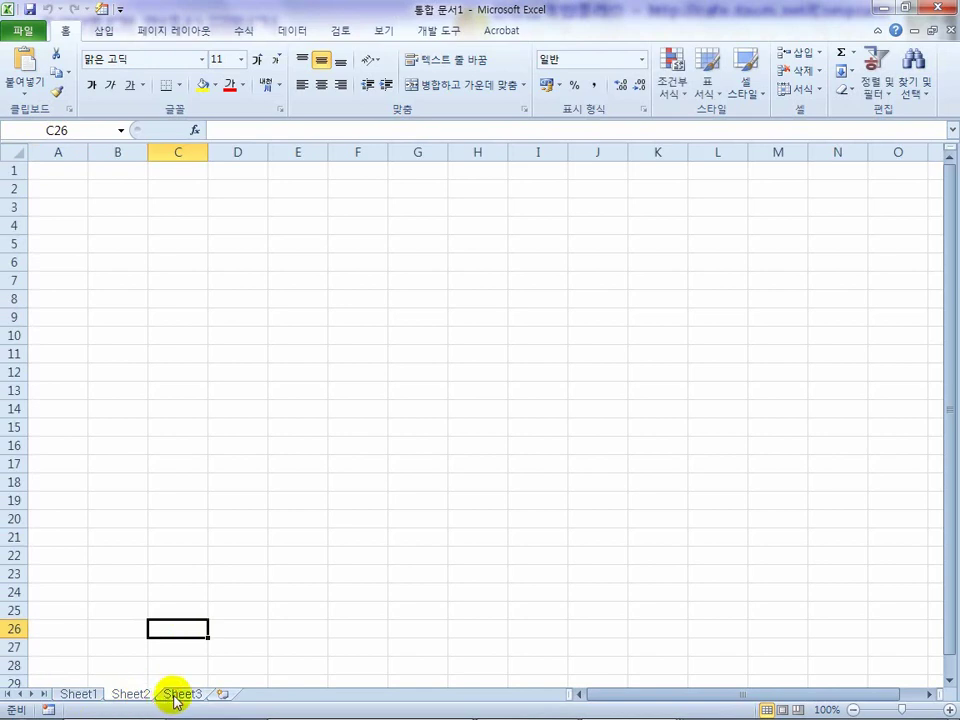
Group Sheet1 through Sheet3 and enter 한방합격 in cell D5 of all grouped sheets.
left_click(75, 694)
left_click(185, 694, "shift")
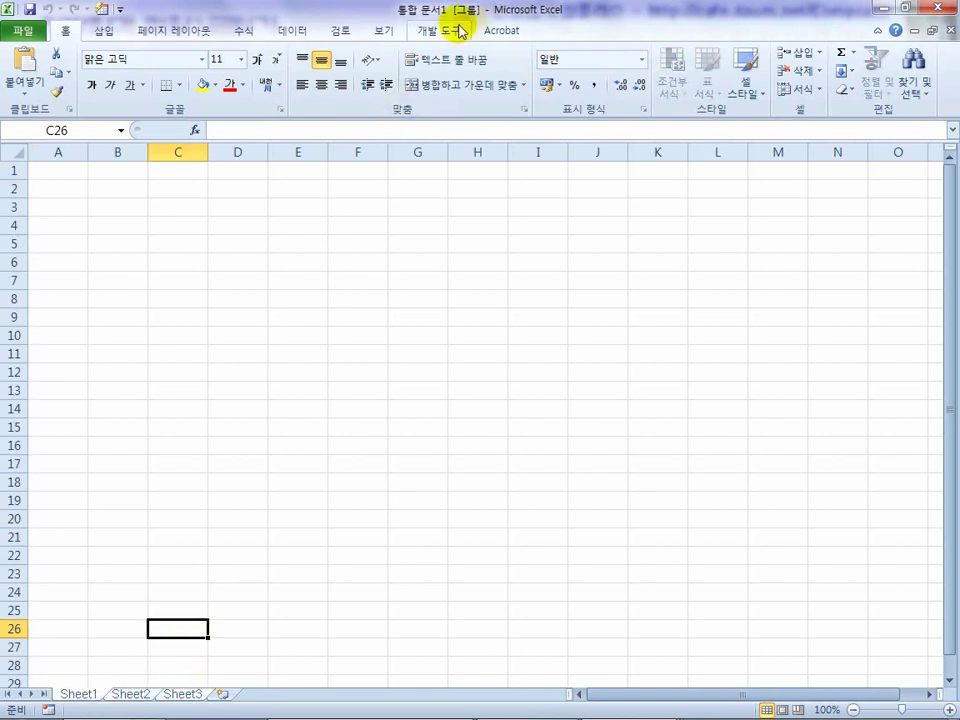
left_click(217, 247)
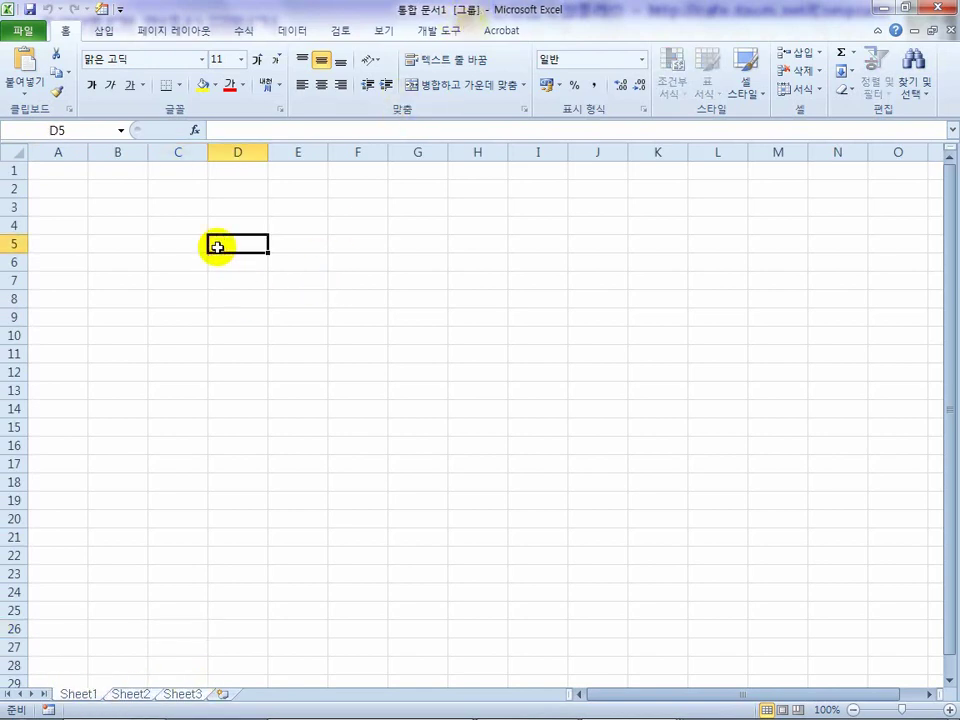
type("한방함ㄱ")
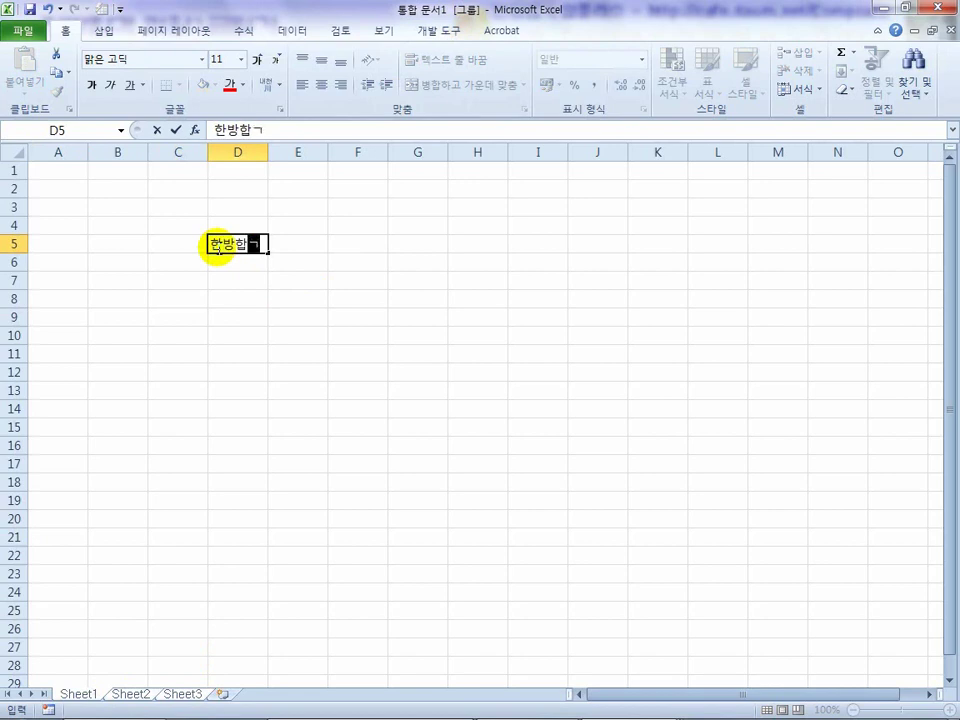
key("Return")
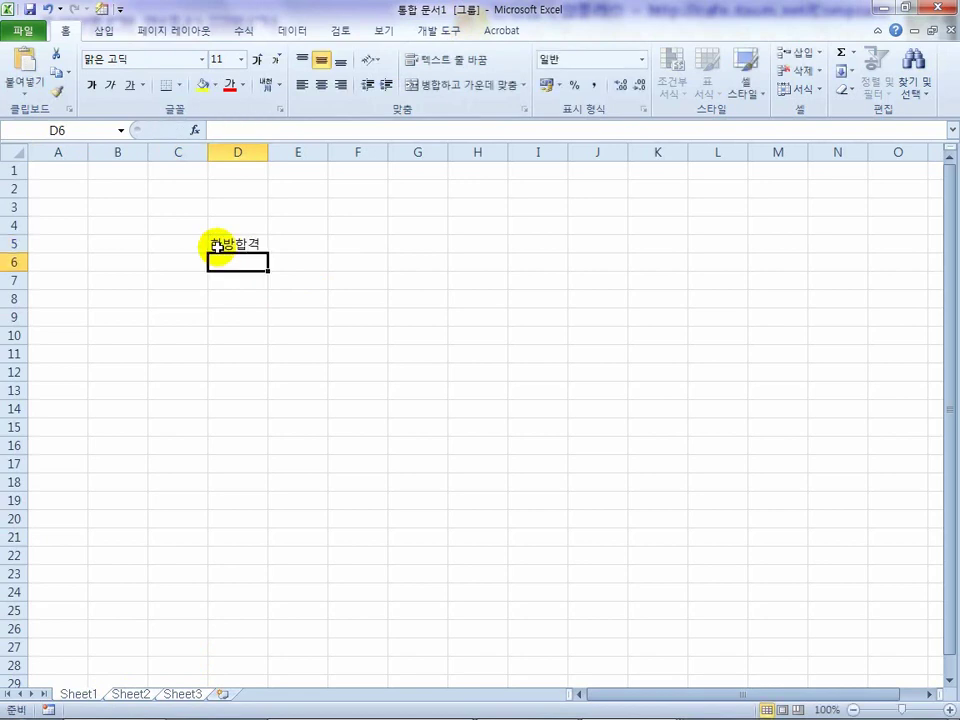
Ungroup the sheets and check cell D5 on Sheet3 for the entered text.
left_click(193, 504)
left_click(78, 696)
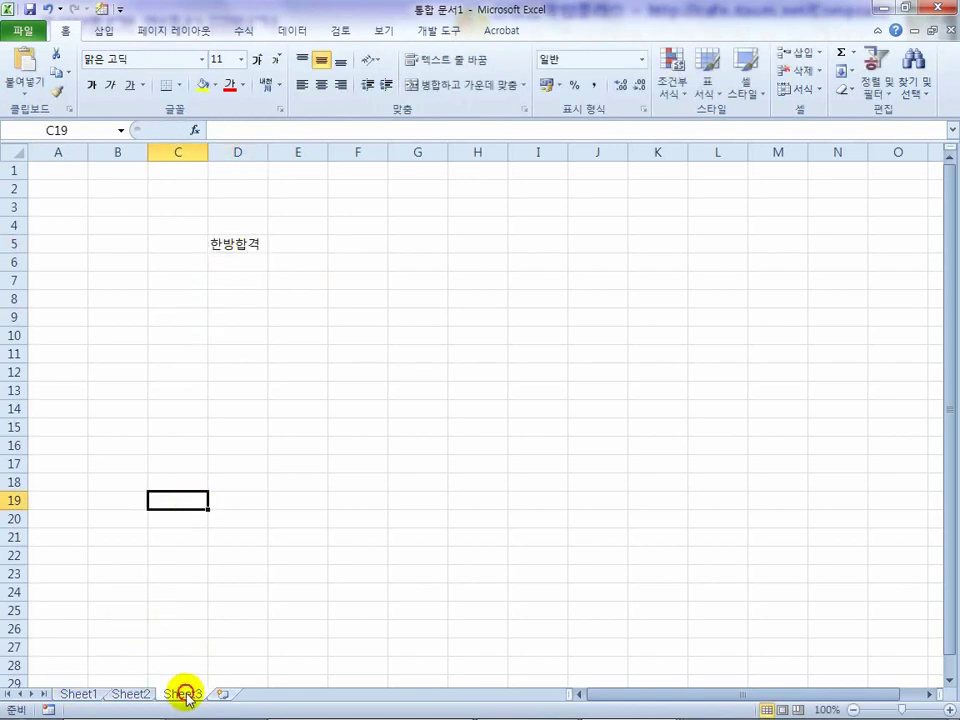
left_click(182, 694)
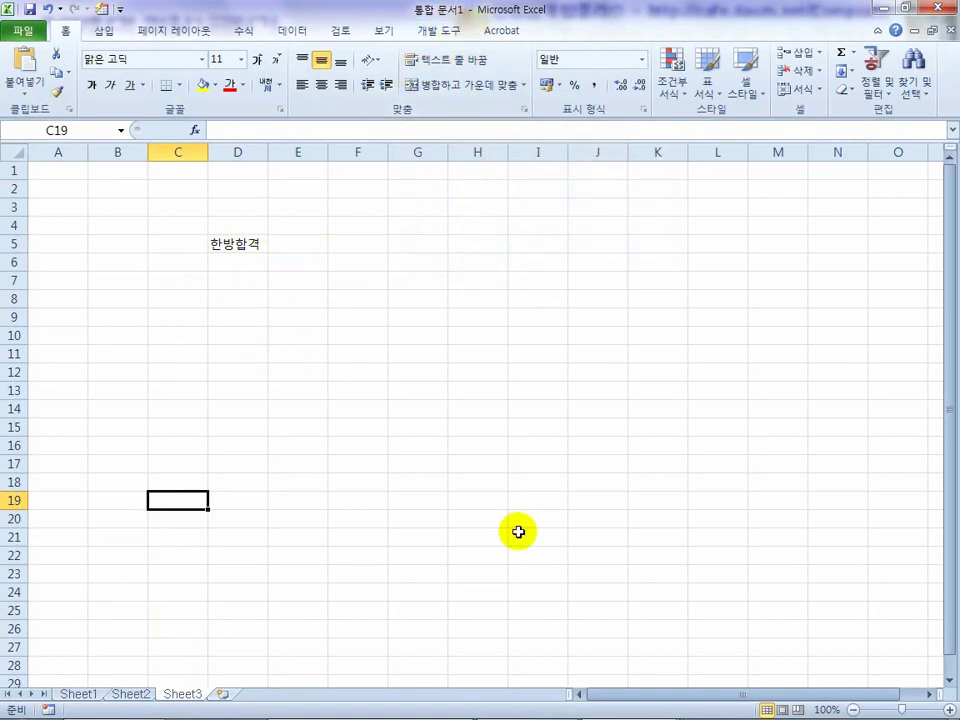
Return to the PowerPoint slide show, advance to the [Excel옵션] slide and activate the pen.
left_click(407, 690)
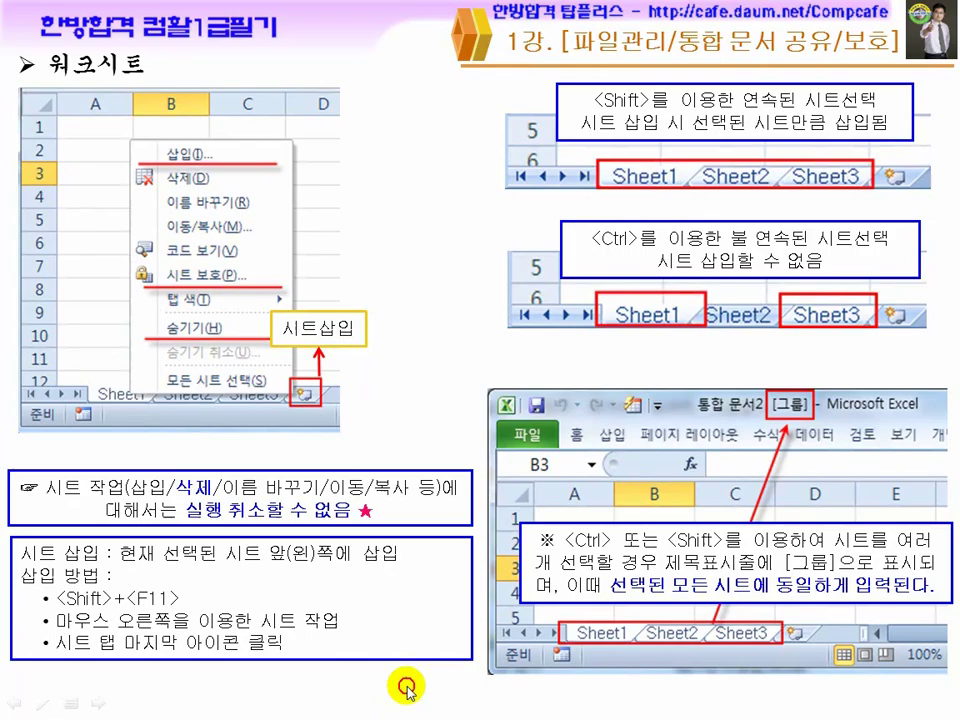
left_click(546, 366)
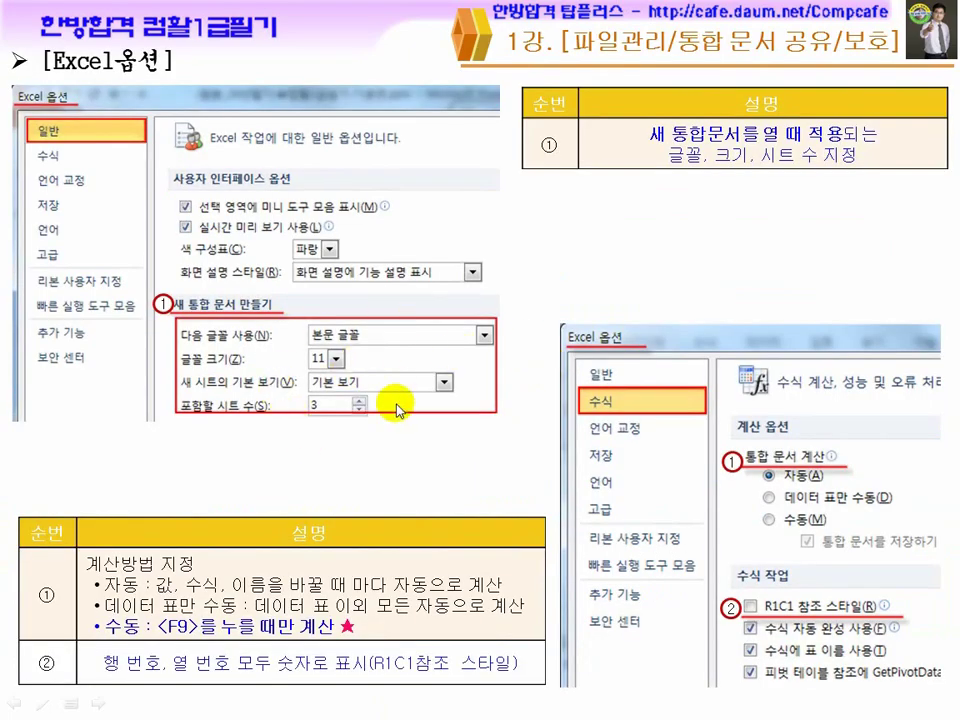
left_click_drag(395, 418, 410, 410)
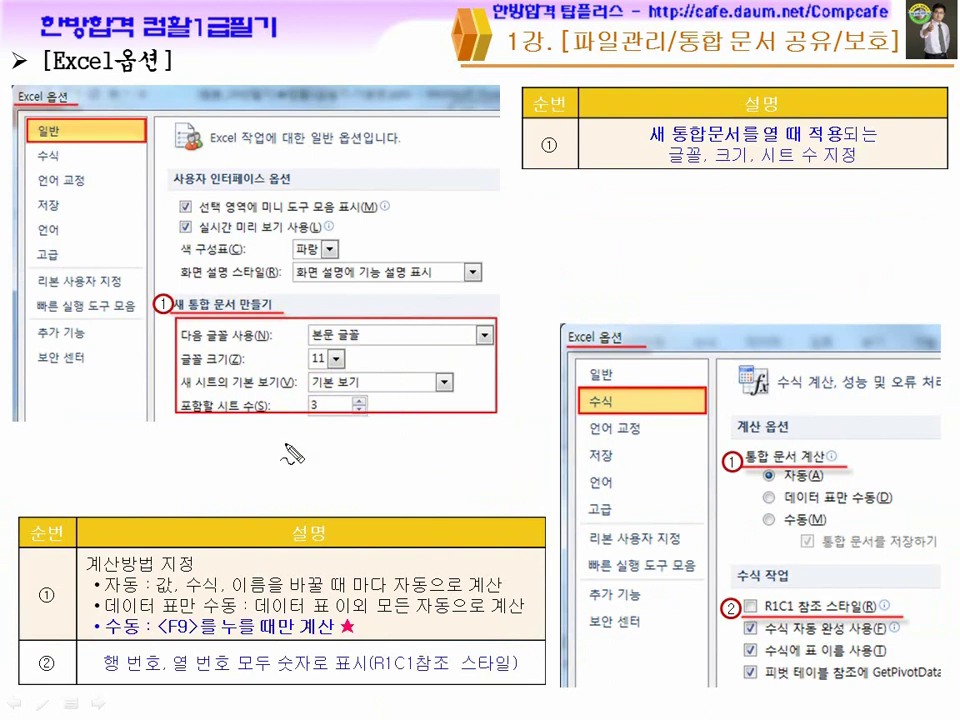
Mark the 일반 category, font, size and sheet count settings in ink, write 3~255, and underline the new-workbook description.
left_click_drag(94, 134, 113, 118)
mouse_move(352, 344)
left_mouse_down()
mouse_move(351, 353)
mouse_move(331, 352)
left_mouse_up()
mouse_move(316, 404)
left_mouse_down()
mouse_move(333, 399)
mouse_move(318, 411)
mouse_move(337, 446)
mouse_move(398, 448)
mouse_move(401, 458)
left_mouse_up()
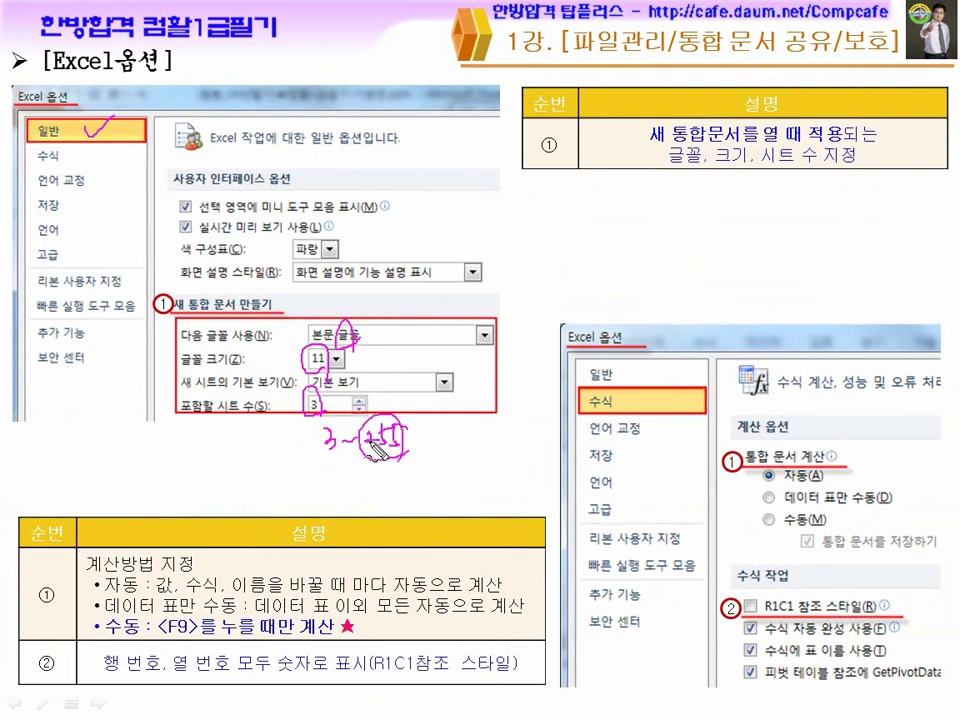
left_click_drag(165, 330, 178, 325)
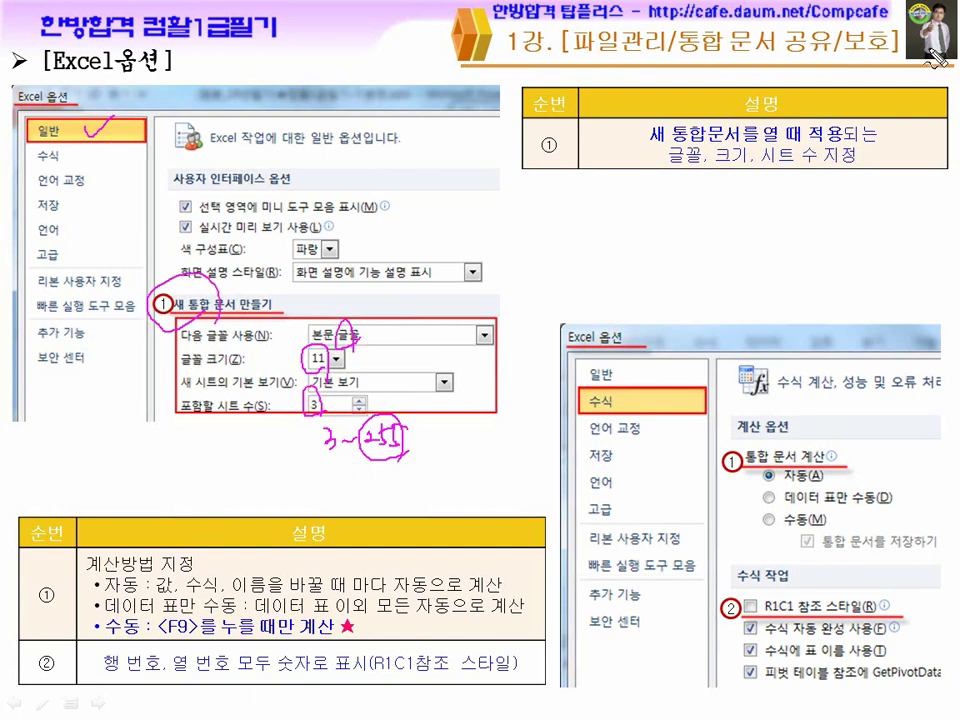
left_click_drag(648, 156, 823, 155)
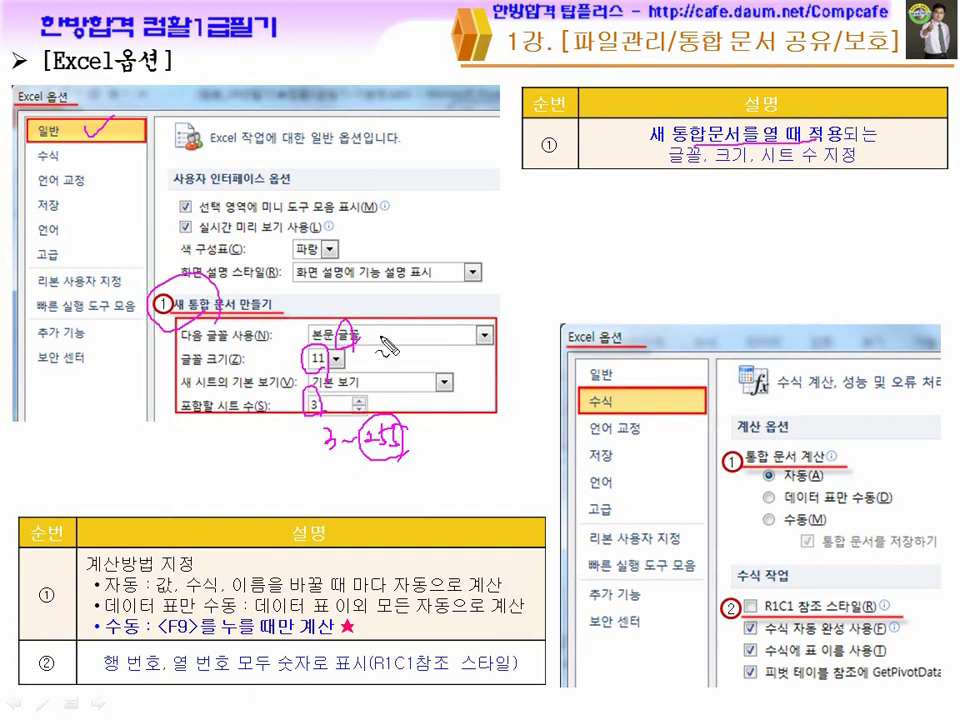
Mark the 수식 category, the 자동 calculation option and the <F9> manual calculation note in ink, and erase all ink from the slide.
mouse_move(638, 392)
left_mouse_down()
mouse_move(650, 403)
mouse_move(668, 386)
left_mouse_up()
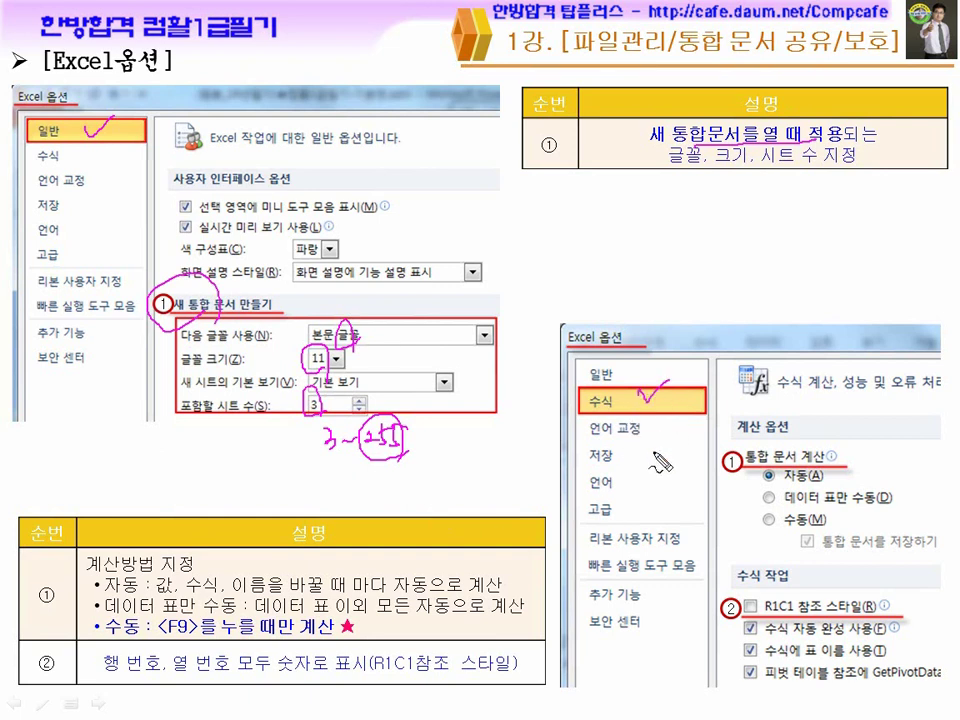
left_click_drag(760, 491, 808, 492)
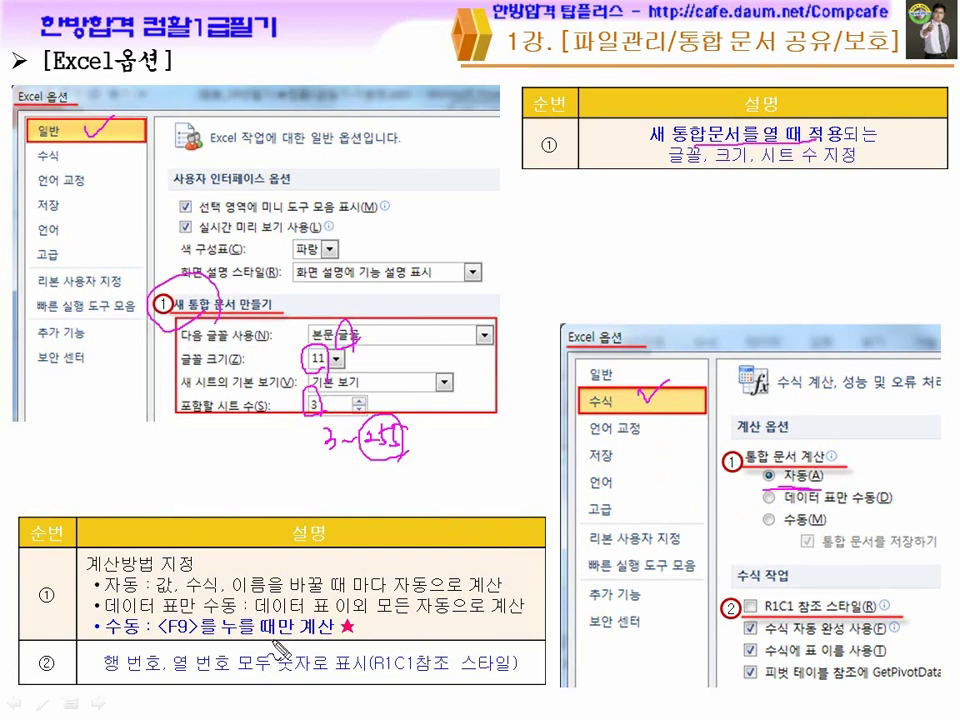
left_click_drag(188, 637, 288, 645)
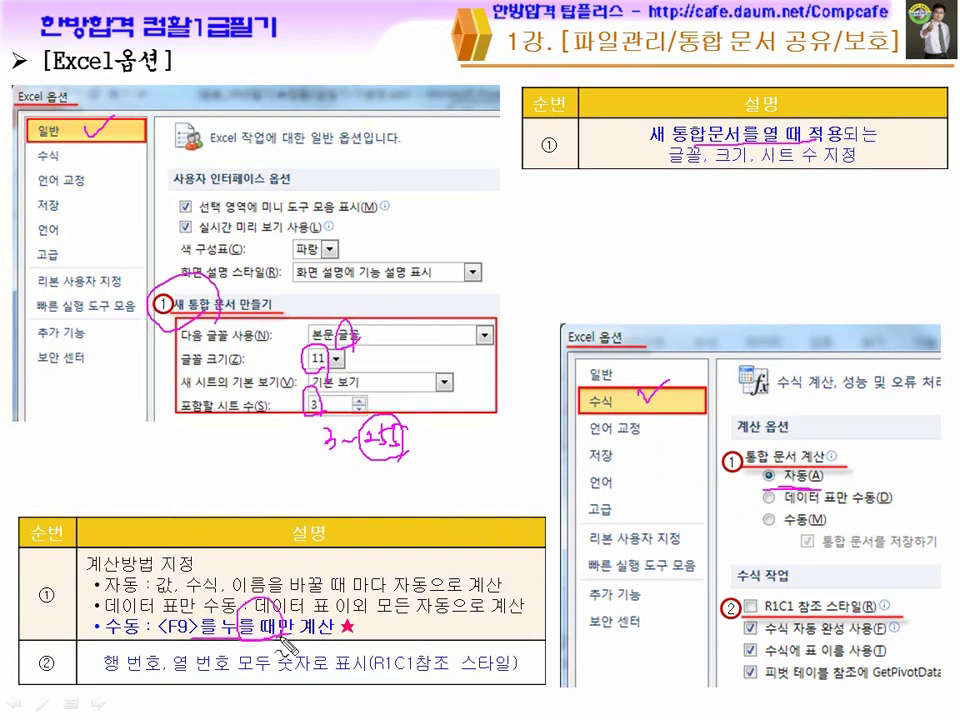
left_click_drag(190, 645, 345, 646)
left_click_drag(202, 648, 289, 640)
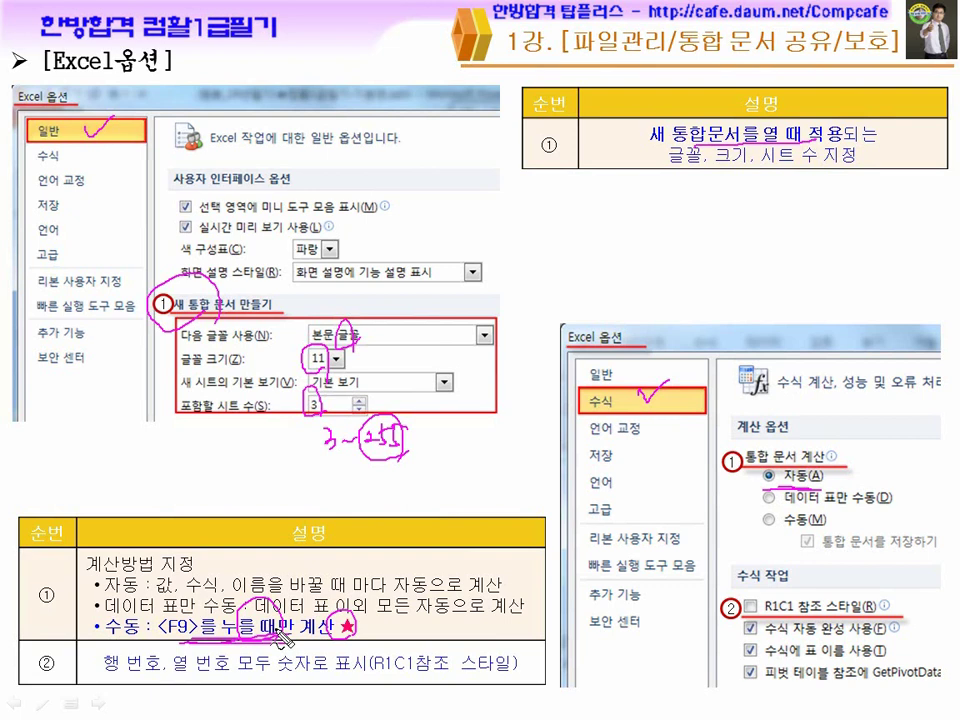
key("e")
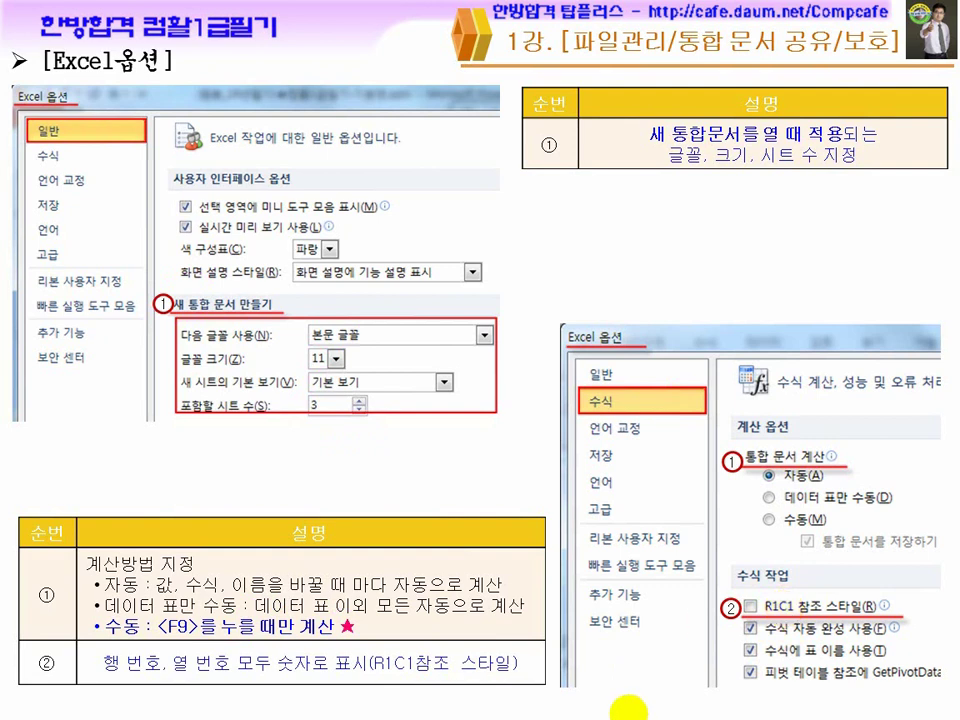
Switch back to Excel's 통합 문서1 workbook and select cell F7 on Sheet3.
key("super")
left_click(630, 708)
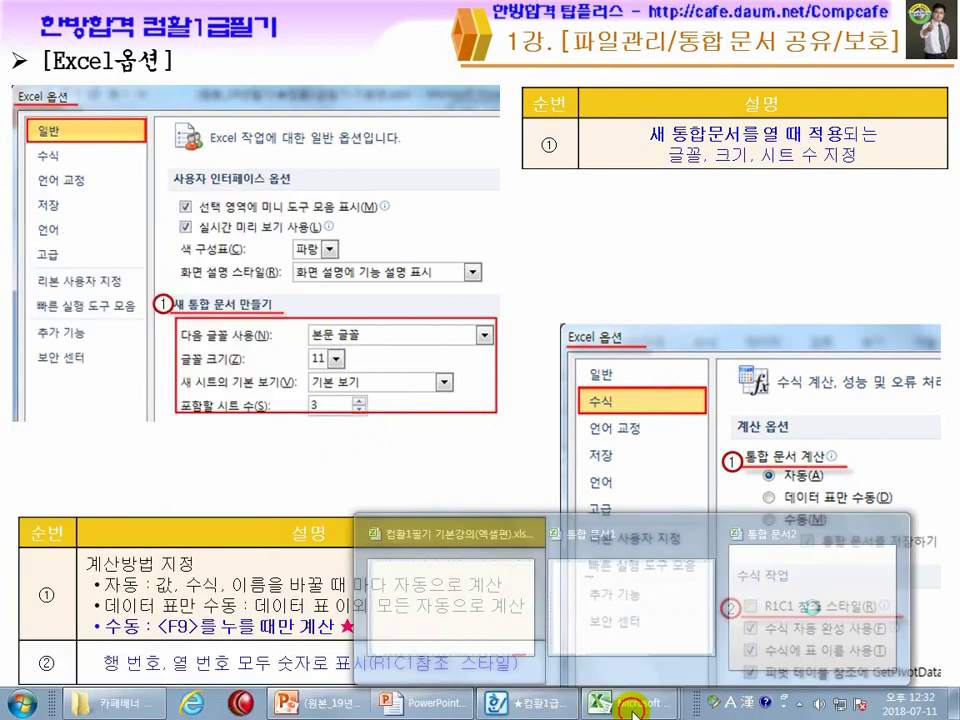
left_click(585, 647)
left_click(343, 285)
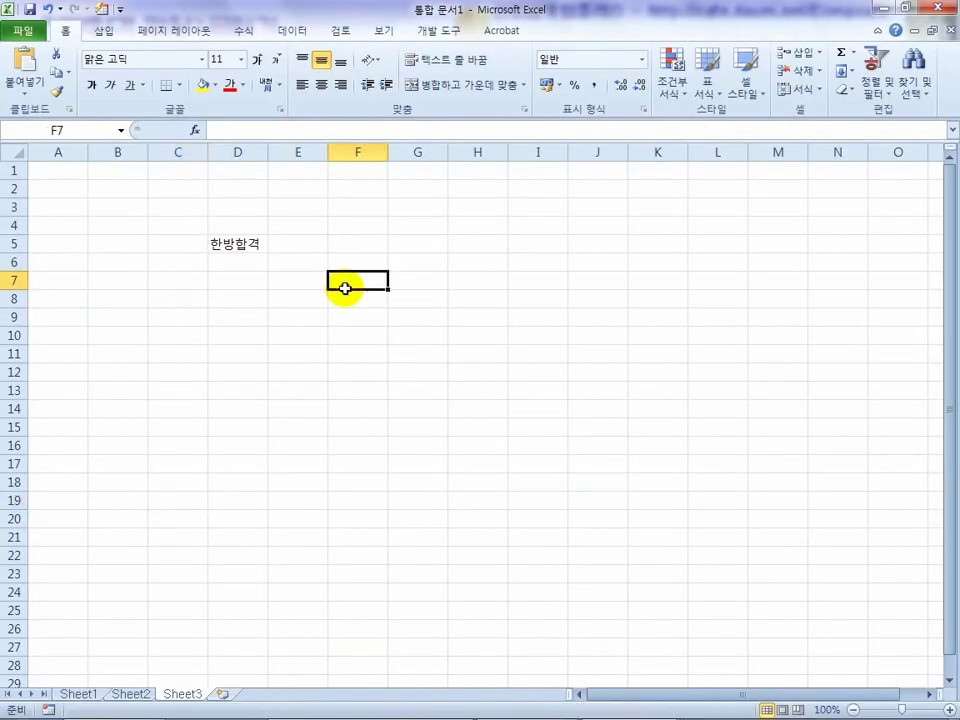
Examine the column letters and row numbers on Sheet3 by selecting whole columns B to D and blocks of rows.
left_click(122, 153)
left_click(197, 153)
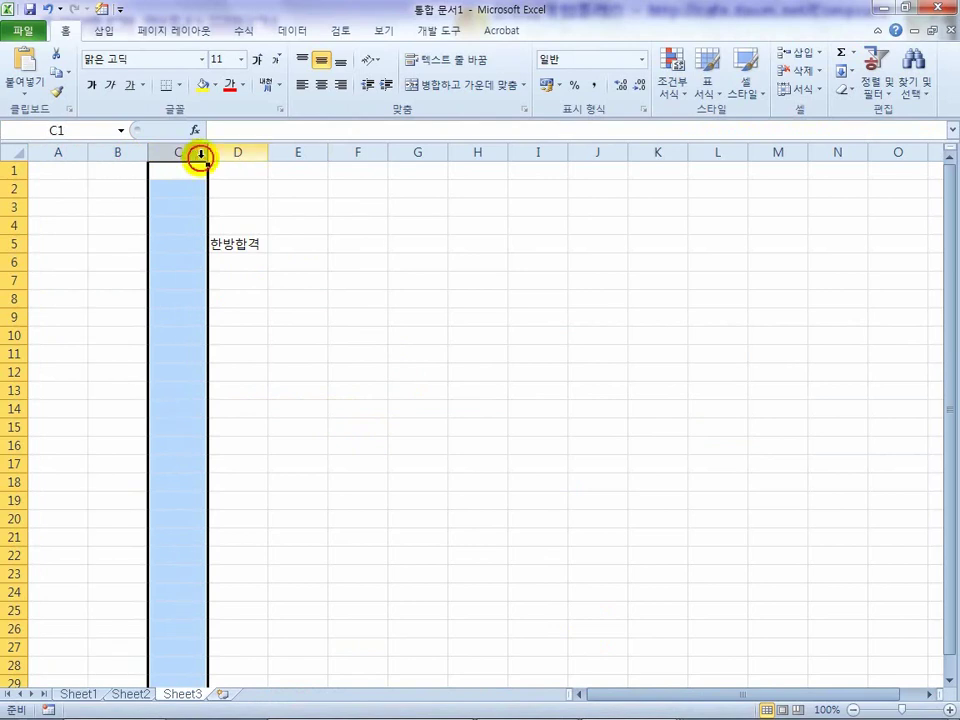
left_click(257, 153)
left_click_drag(15, 207, 19, 444)
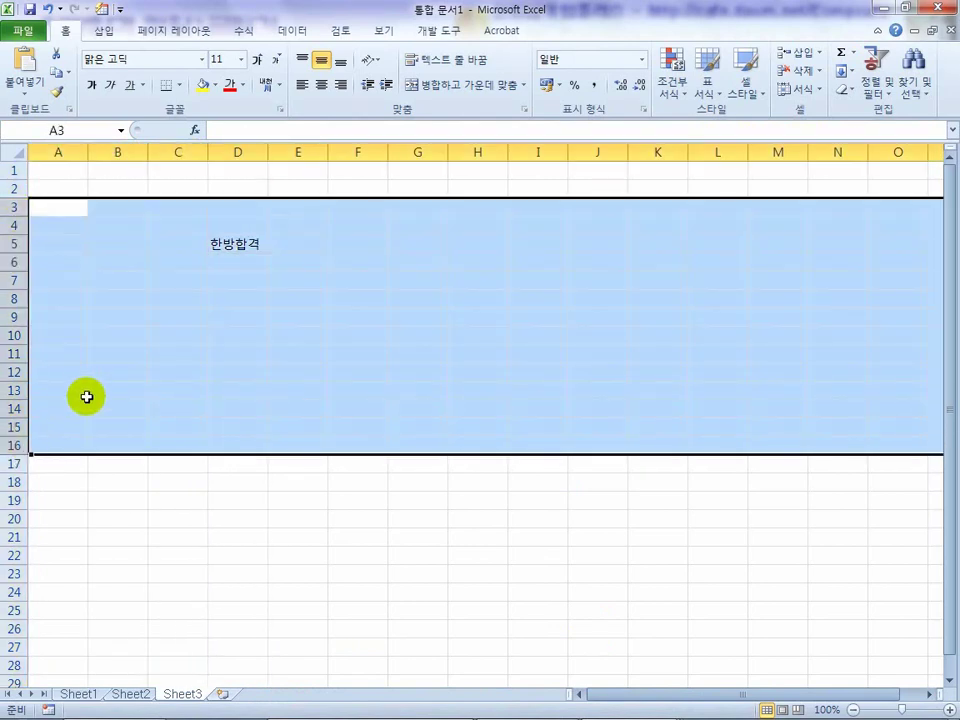
left_click(90, 391)
left_click_drag(62, 152, 108, 152)
left_click(108, 152)
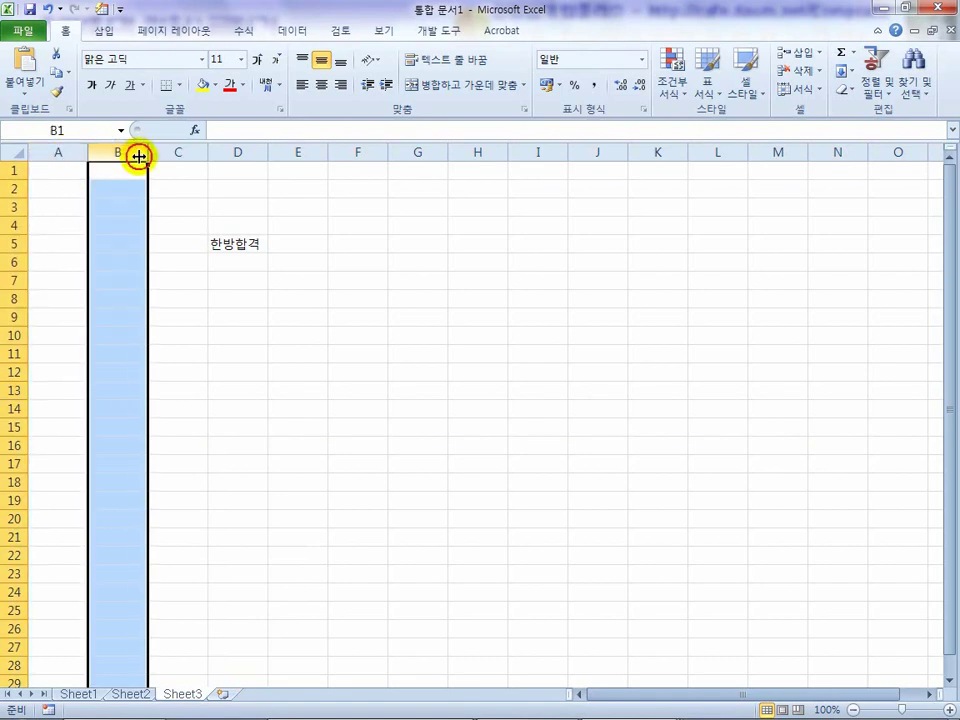
left_click_drag(10, 228, 19, 377)
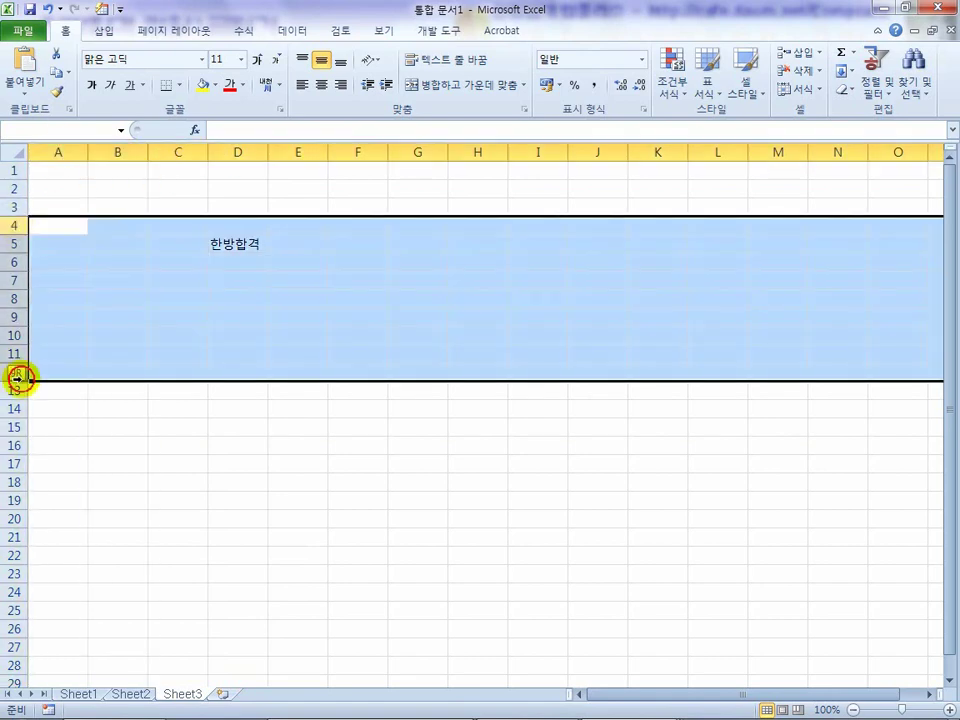
left_click(129, 375)
Review the general and formula categories in Excel's options and apply the settings with the R1C1 reference style enabled.
left_click(20, 30)
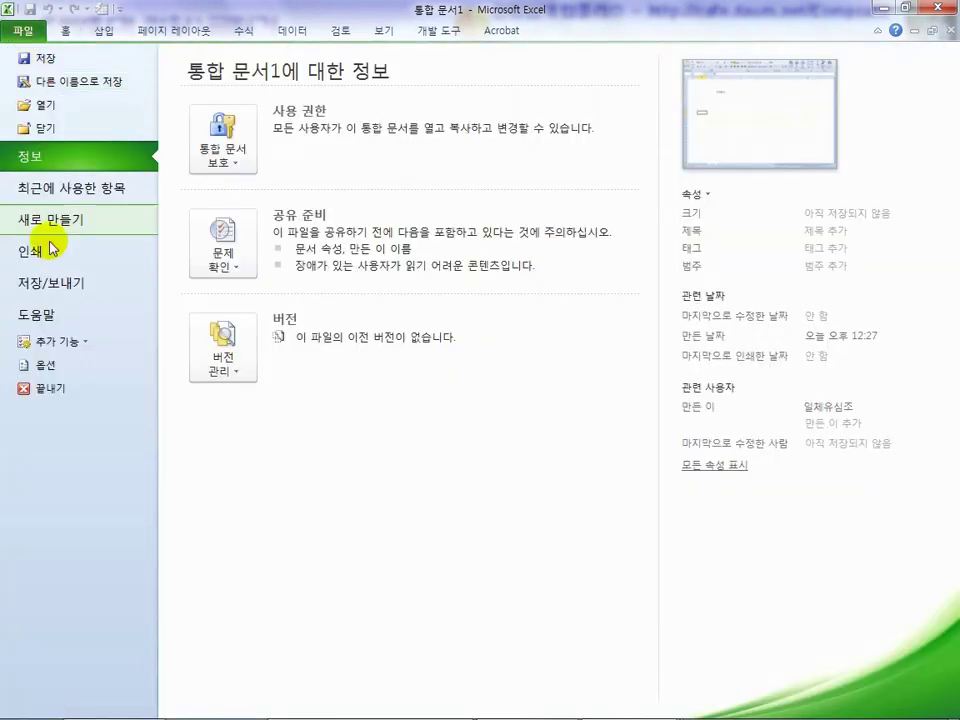
left_click(50, 365)
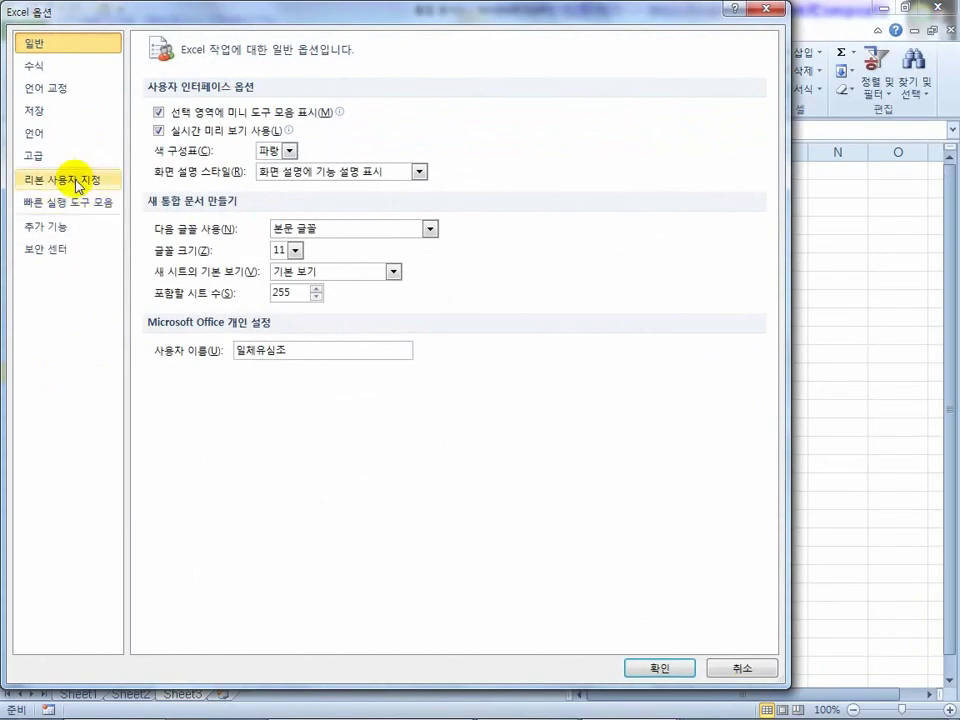
left_click(45, 66)
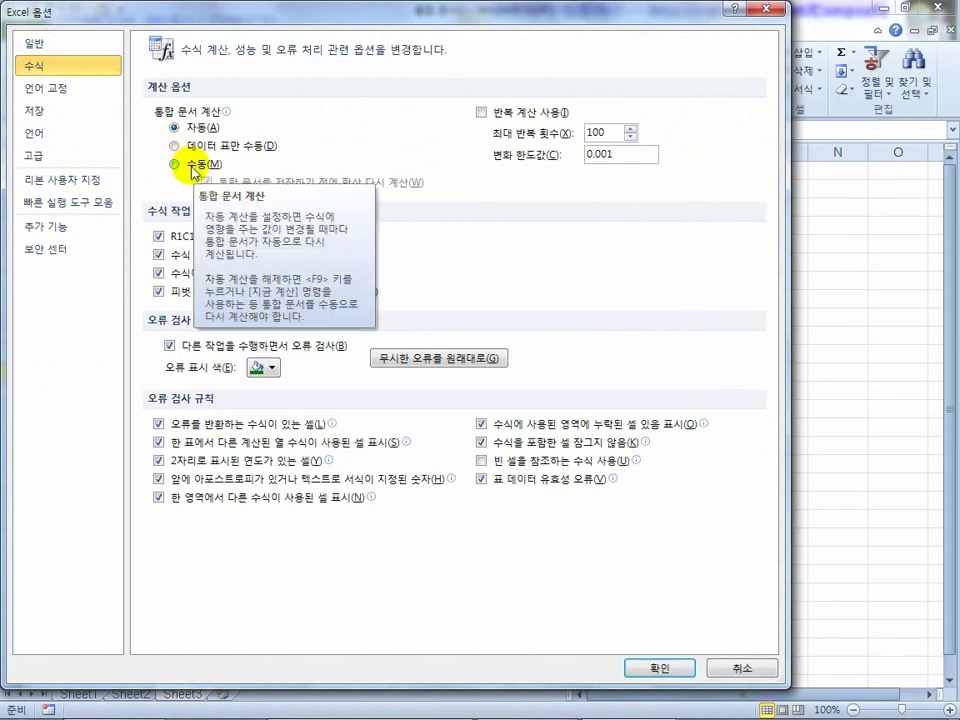
left_click(670, 669)
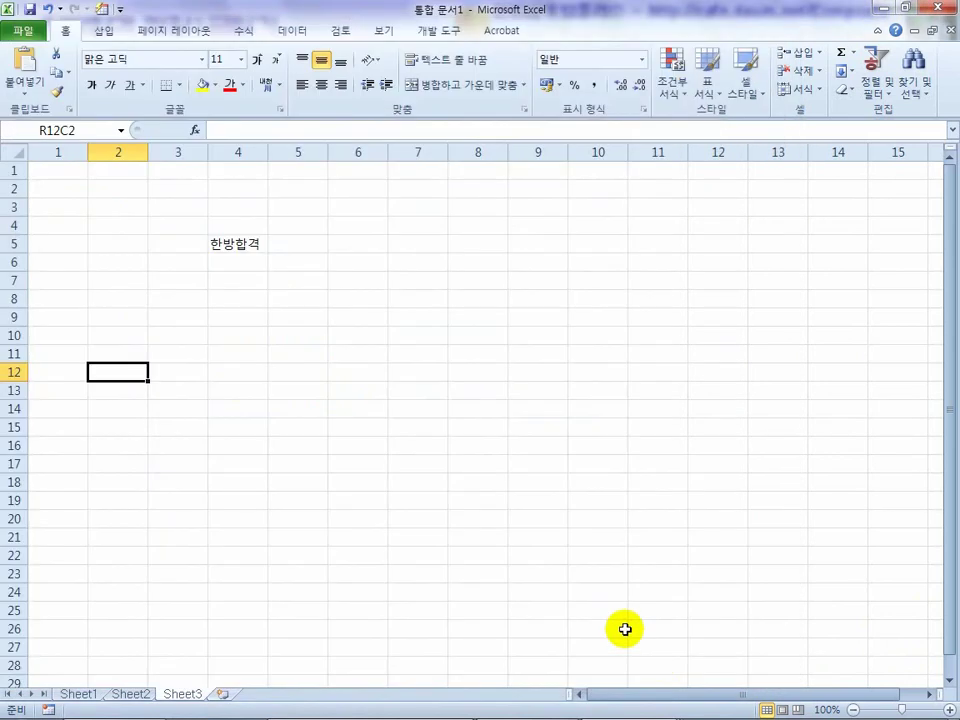
Examine the numeric row and column headings on Sheet3 by selecting rows 3 to 17 and columns 1 to 7.
left_click_drag(12, 207, 14, 466)
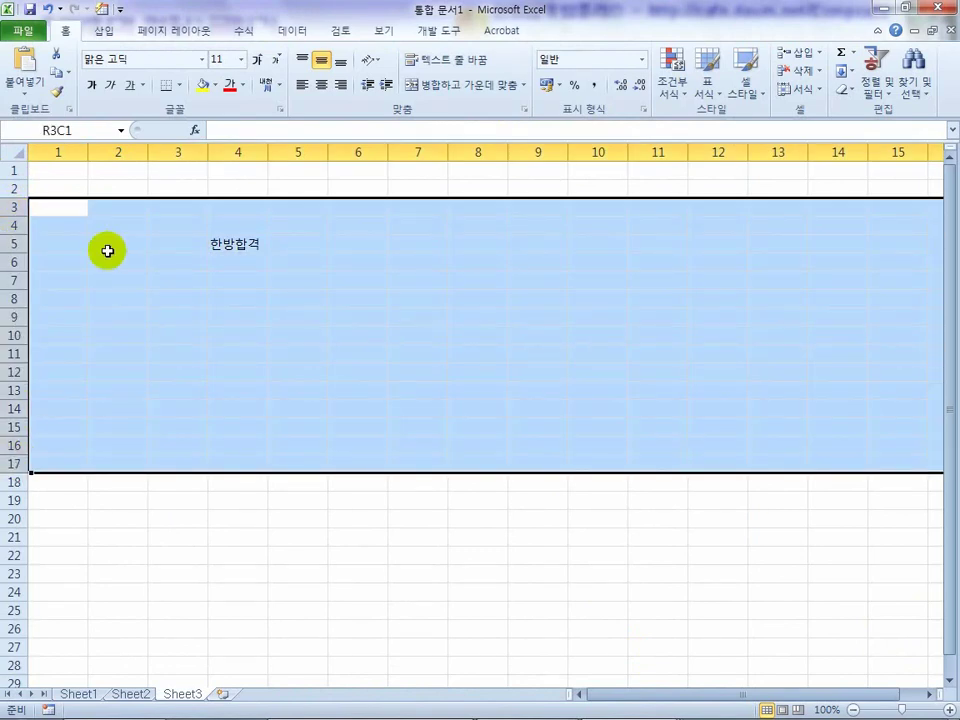
left_click_drag(71, 151, 446, 171)
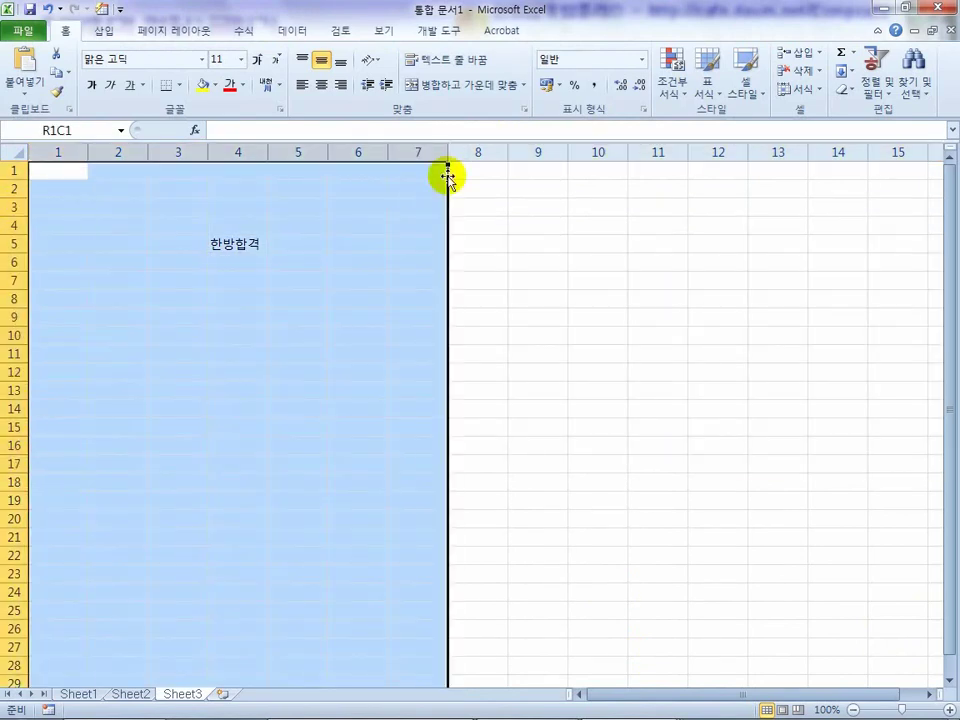
left_click(428, 261)
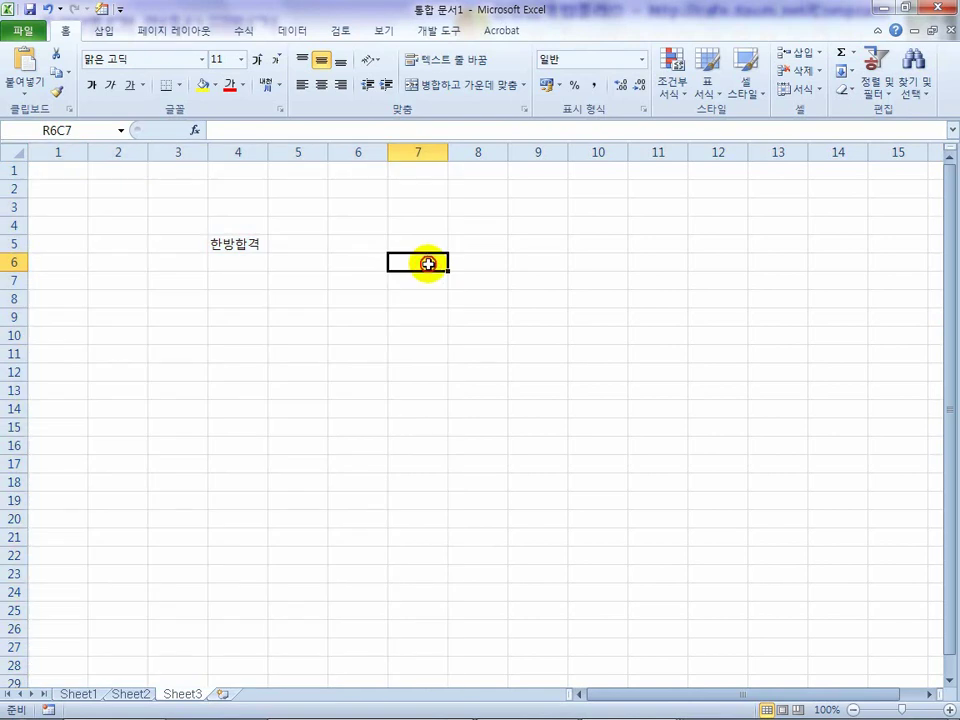
Open the 수식 category of Excel's options.
left_click(22, 30)
left_click(58, 364)
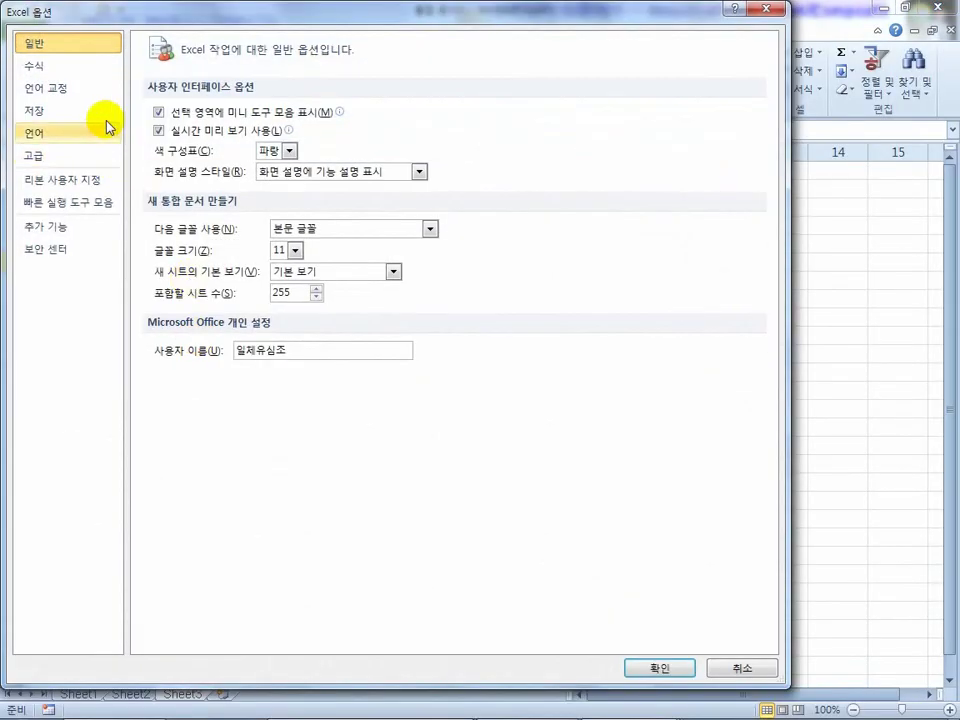
left_click(76, 67)
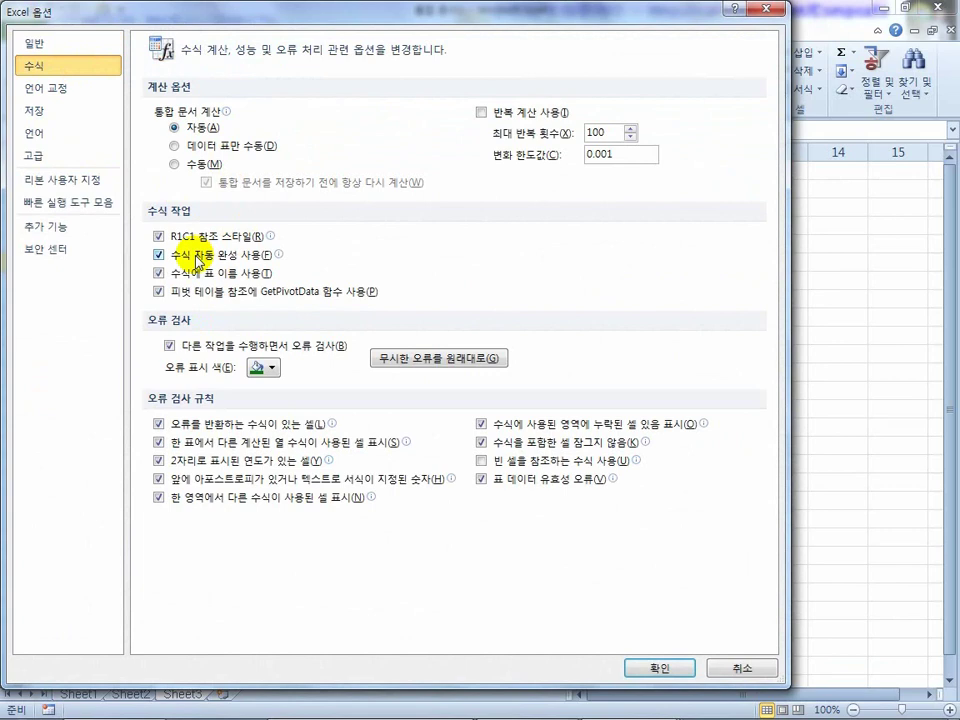
Handwrite "Row 1 Column 1" in ink beside the R1C1 참조 스타일 option and circle the R and both numbers.
mouse_move(198, 262)
mouse_move(463, 220)
left_mouse_down()
mouse_move(469, 267)
mouse_move(537, 266)
left_mouse_up()
mouse_move(540, 234)
left_mouse_down()
mouse_move(560, 264)
mouse_move(606, 260)
mouse_move(598, 246)
left_mouse_up()
mouse_move(619, 206)
left_mouse_down()
mouse_move(624, 262)
mouse_move(667, 256)
left_mouse_up()
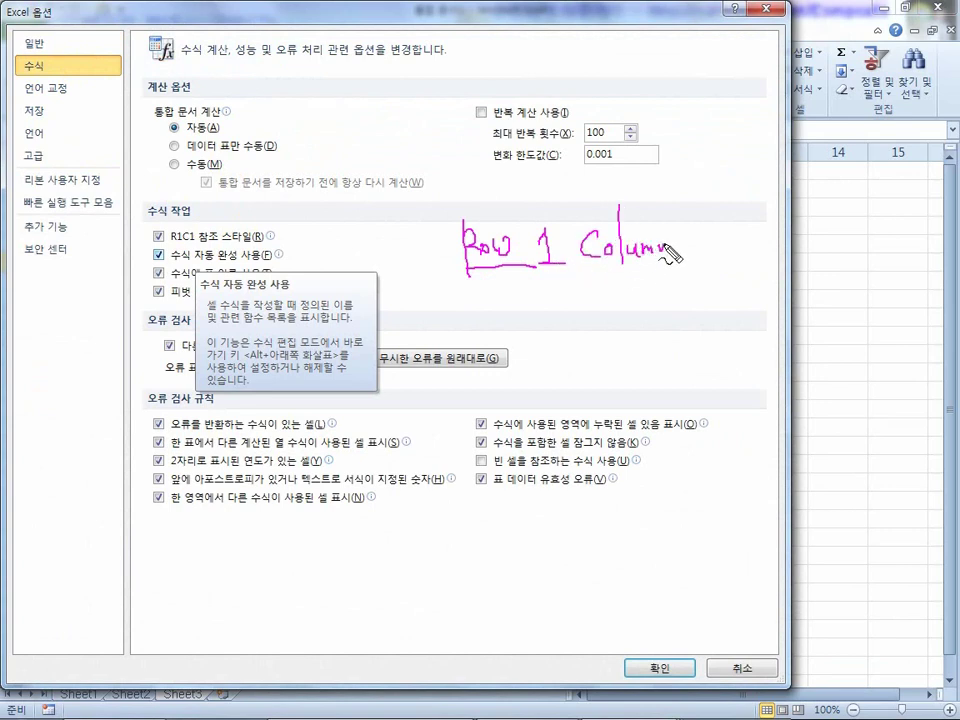
mouse_move(704, 214)
left_mouse_down()
mouse_move(708, 268)
mouse_move(720, 266)
left_mouse_up()
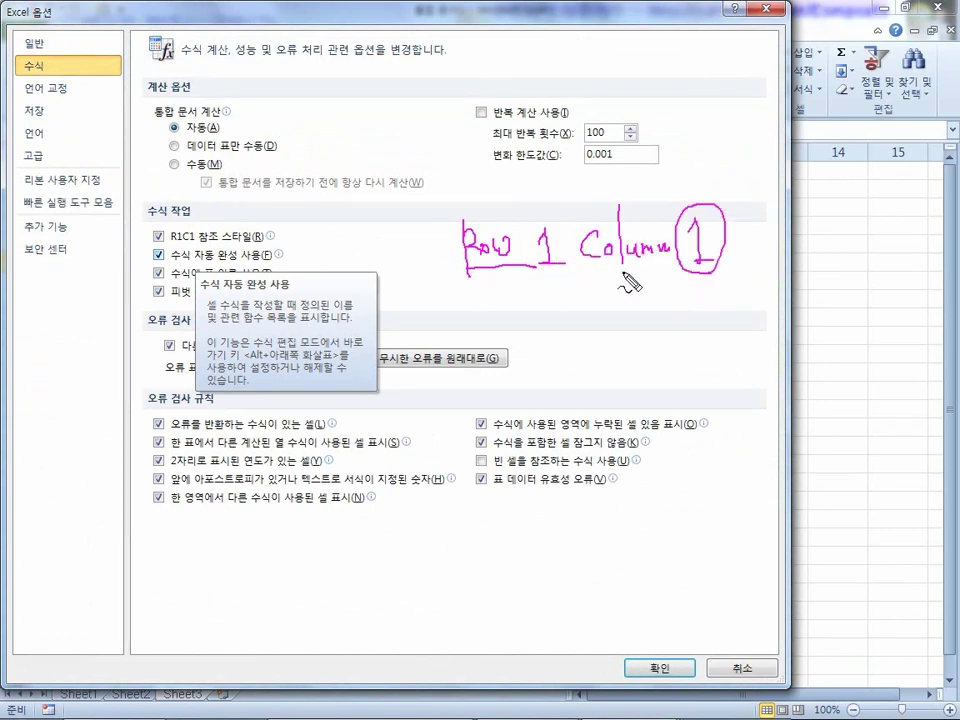
mouse_move(476, 218)
left_mouse_down()
mouse_move(470, 226)
mouse_move(472, 214)
left_mouse_up()
mouse_move(545, 216)
left_mouse_down()
mouse_move(544, 227)
mouse_move(548, 214)
left_mouse_up()
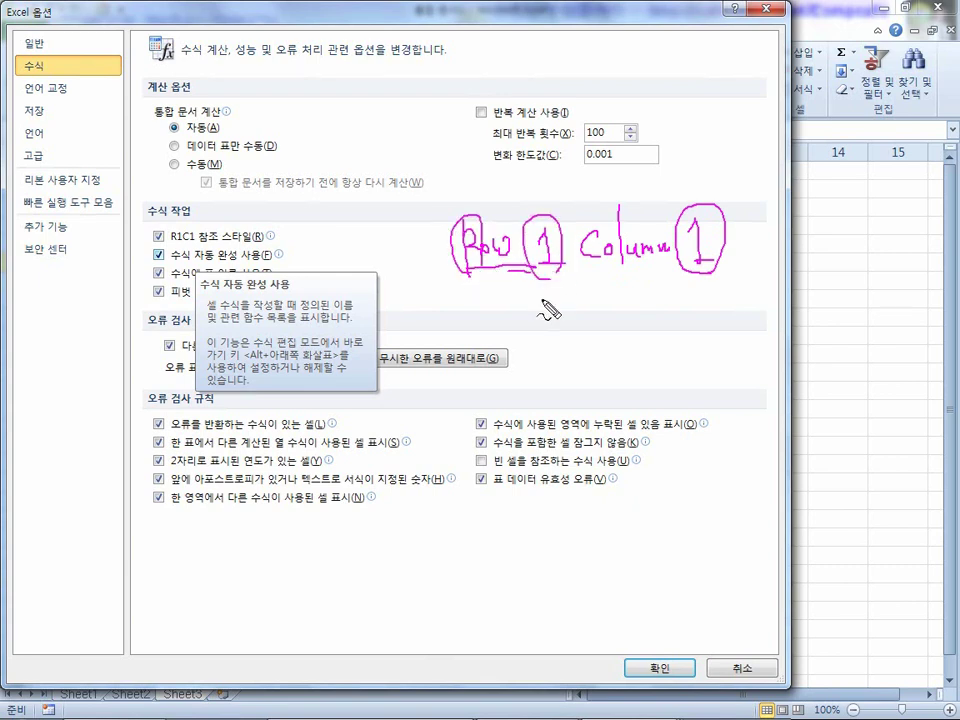
Write an A in ink below each part of the note, cross out the row's A and circle the column's A.
left_click_drag(547, 303, 556, 325)
left_click_drag(596, 271, 657, 272)
mouse_move(629, 327)
left_mouse_down()
mouse_move(649, 325)
mouse_move(648, 313)
left_mouse_up()
left_click_drag(537, 300, 557, 331)
mouse_move(557, 296)
left_mouse_down()
mouse_move(545, 315)
mouse_move(587, 336)
left_mouse_up()
left_click_drag(632, 289, 645, 345)
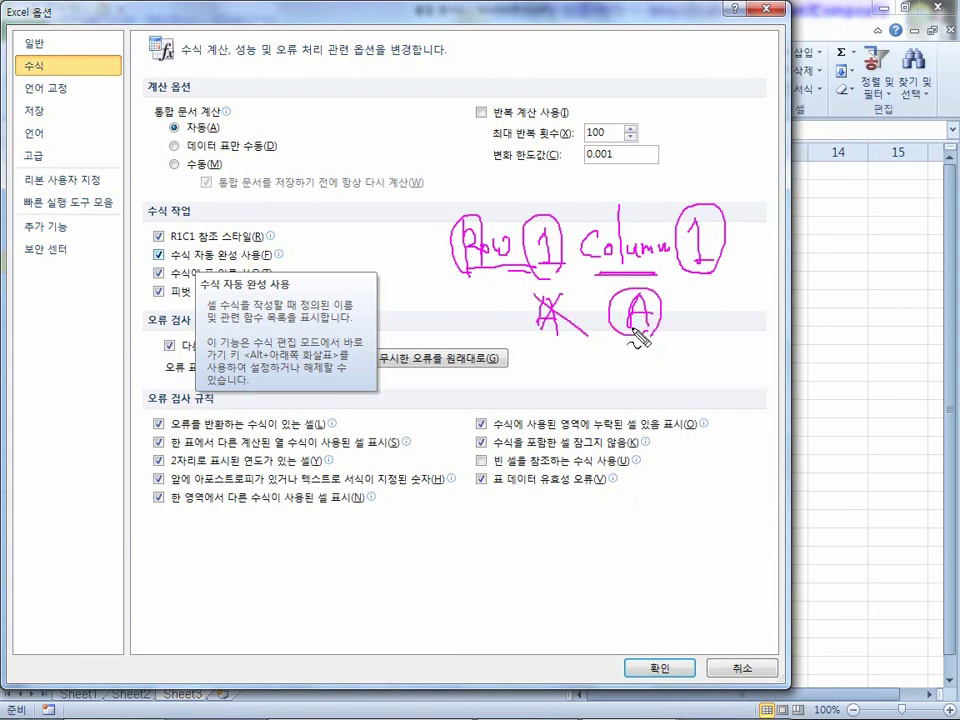
left_click_drag(528, 222, 562, 268)
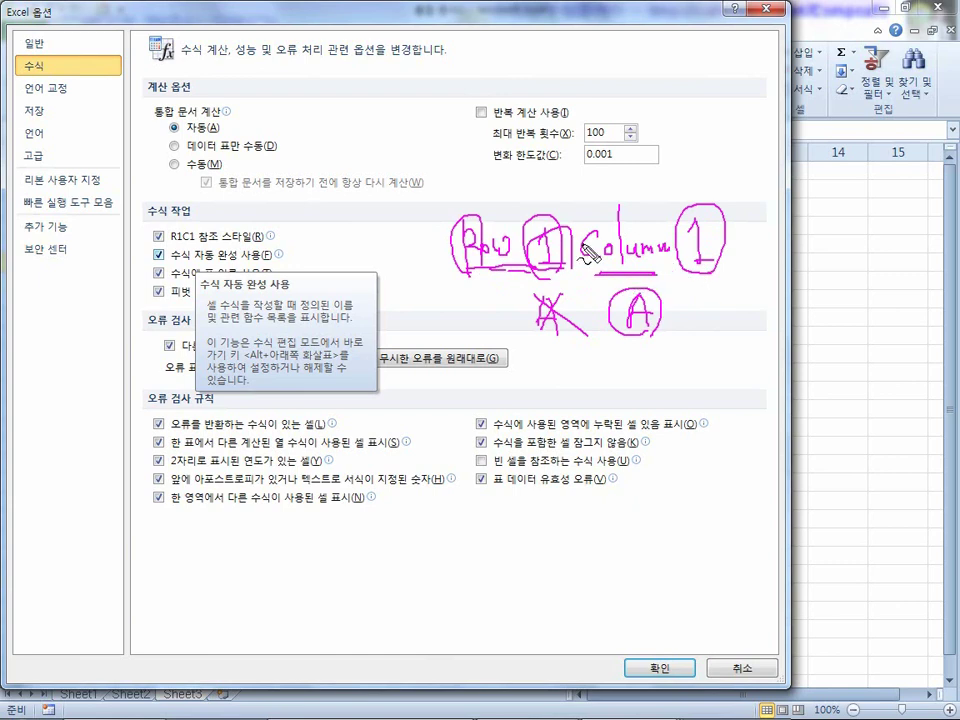
Clear the ink notes and apply the options with R1C1 참조 스타일 turned off.
left_click_drag(152, 242, 265, 242)
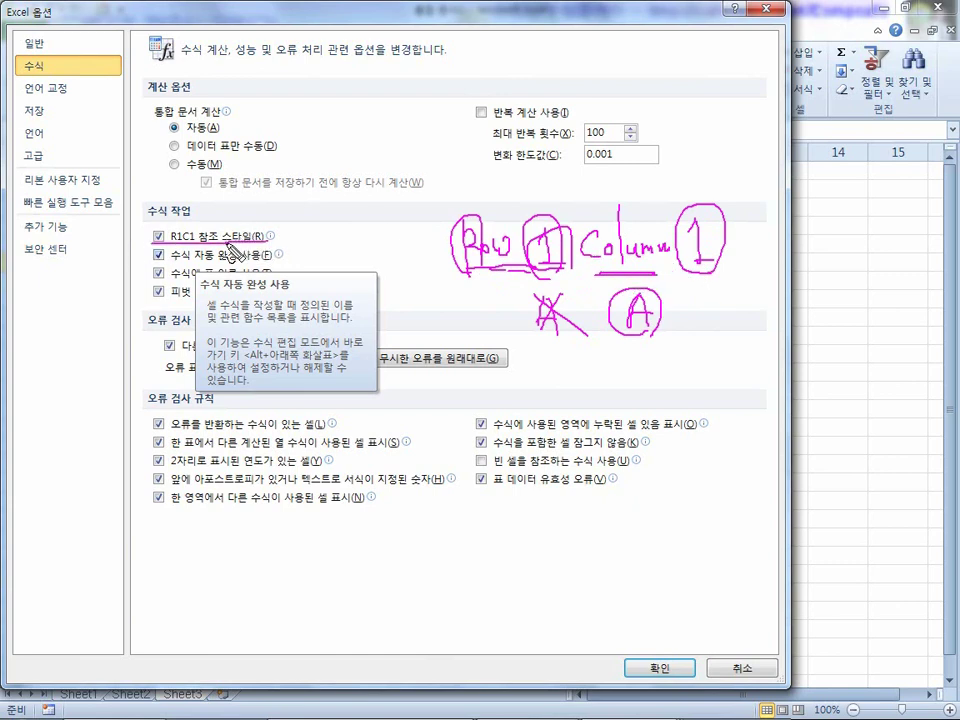
key("Escape")
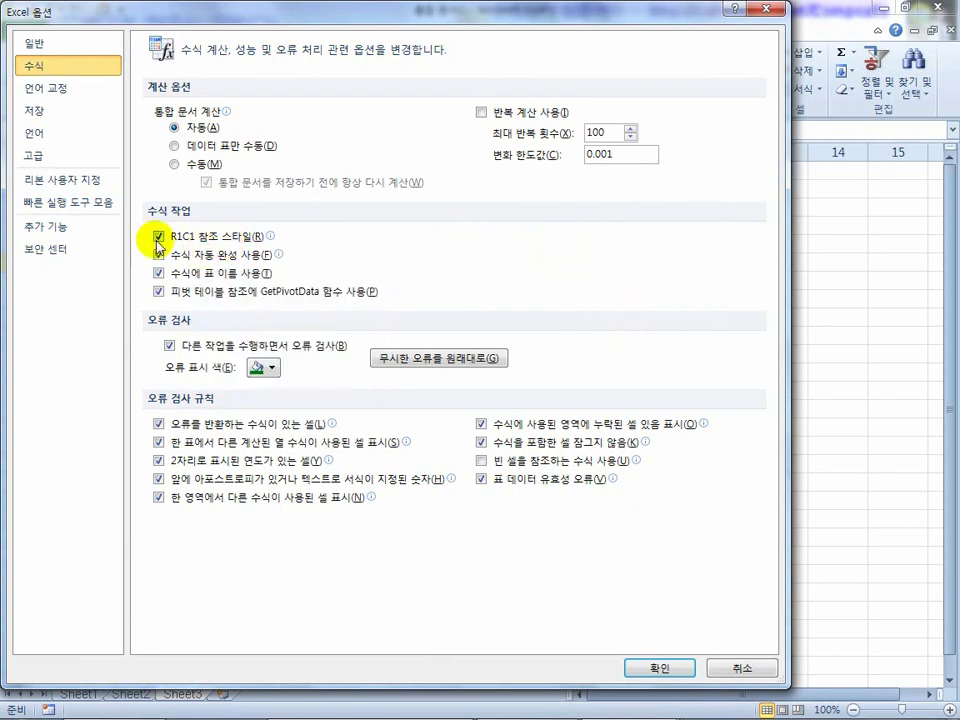
left_click(650, 668)
left_click(535, 421)
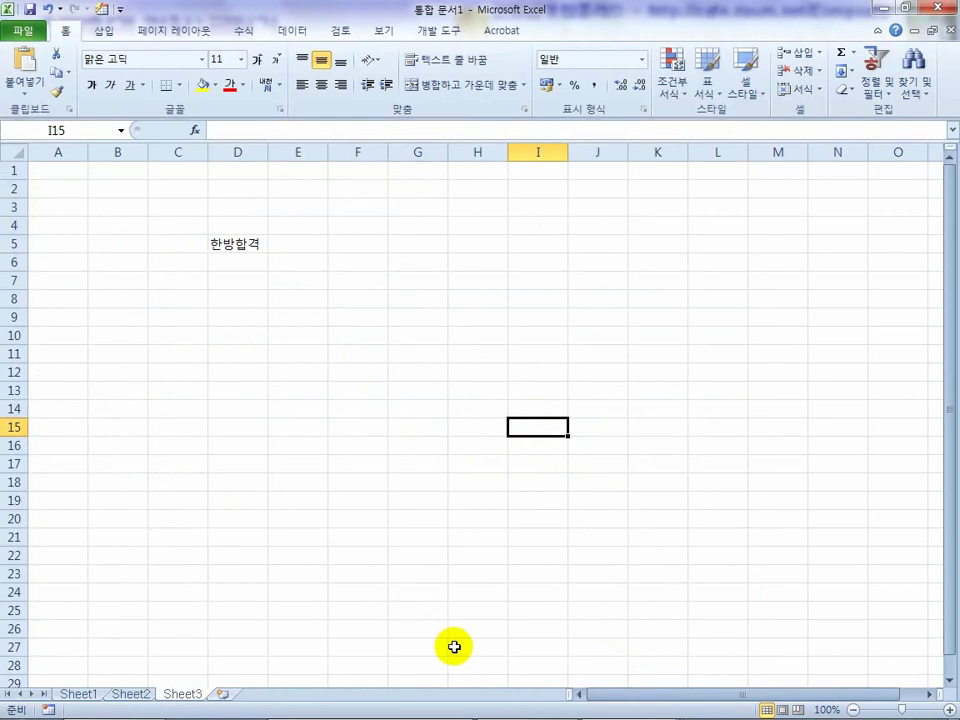
Switch back to the PowerPoint slide show and advance to the slide on Excel's 고급 options.
mouse_move(477, 710)
left_click(420, 703)
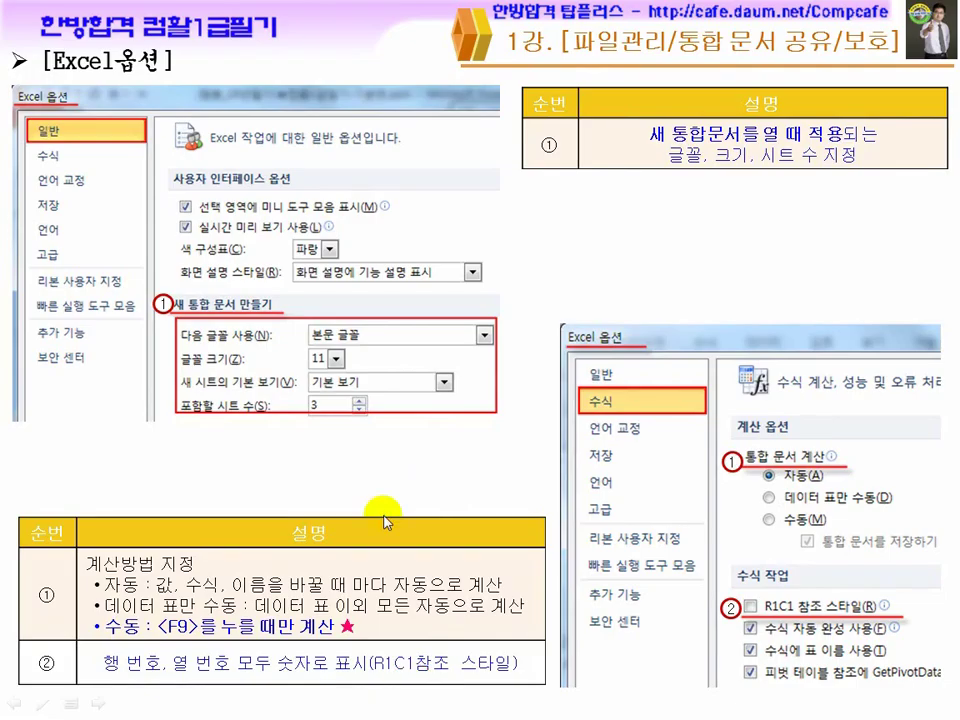
left_click(492, 541)
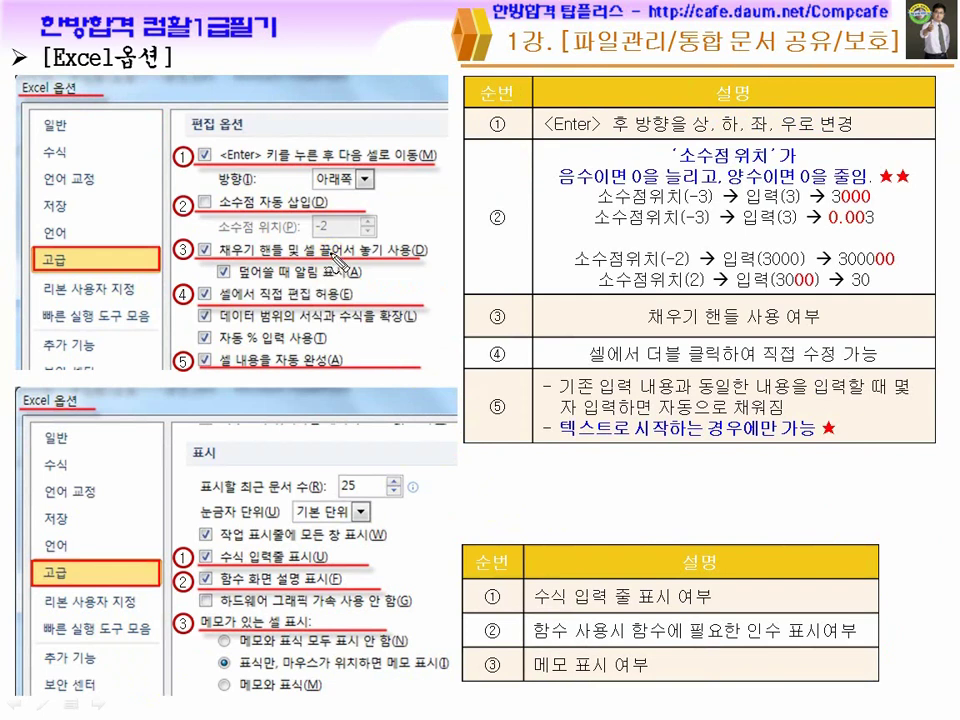
Mark the <Enter> option, its 아래쪽 direction, the direction note in the table and the 고급 category in ink.
mouse_move(245, 143)
left_mouse_down()
mouse_move(218, 155)
mouse_move(246, 145)
left_mouse_up()
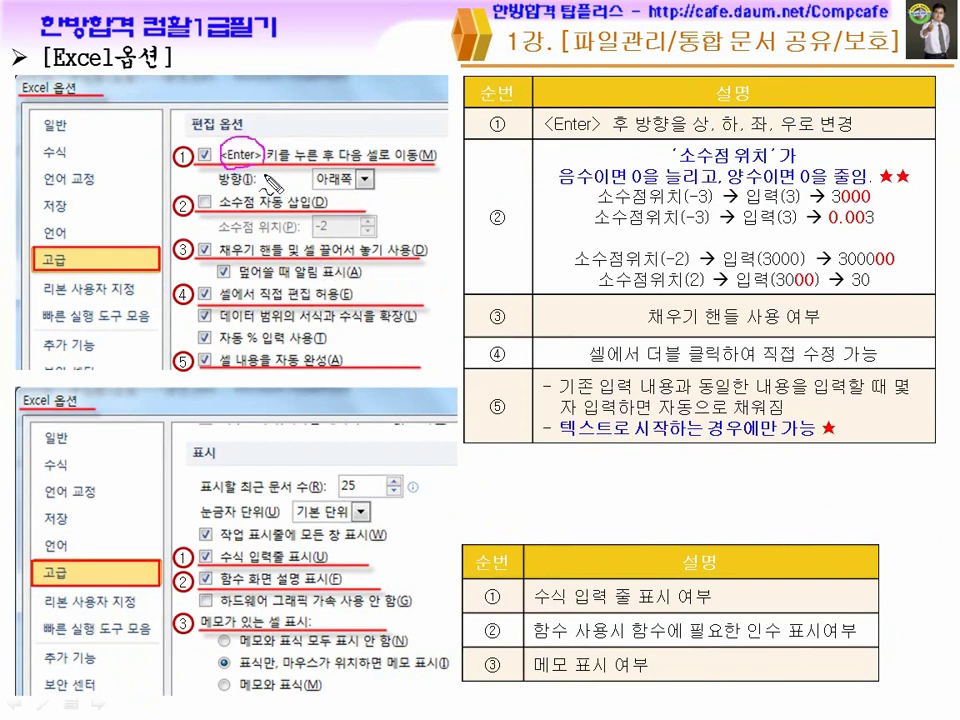
left_click_drag(336, 184, 357, 187)
left_click_drag(712, 133, 742, 131)
left_click_drag(358, 170, 372, 190)
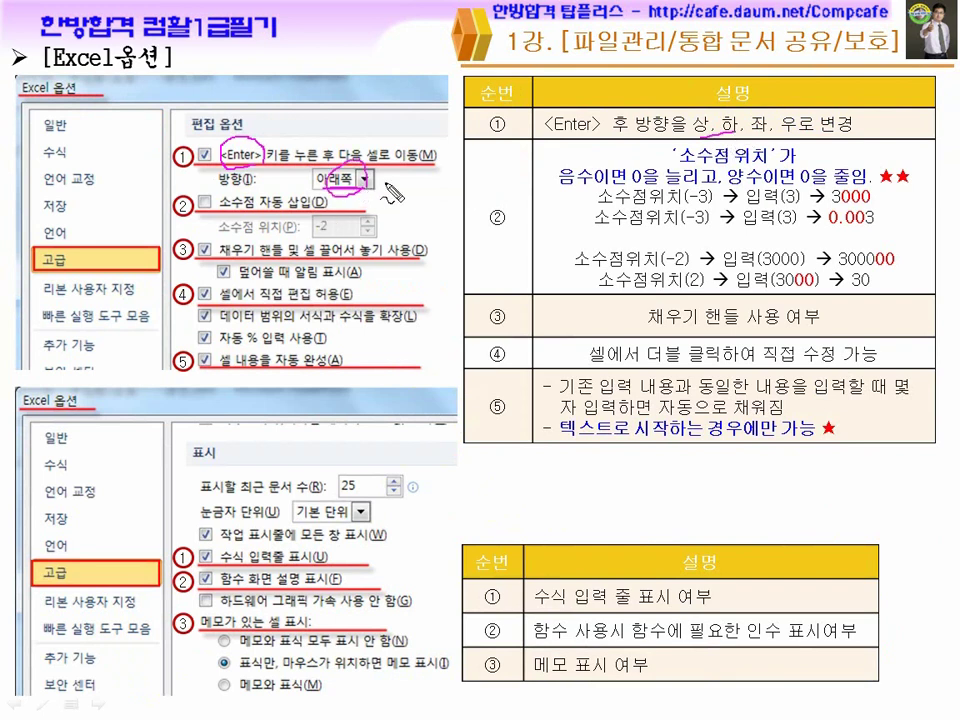
left_click_drag(94, 243, 118, 234)
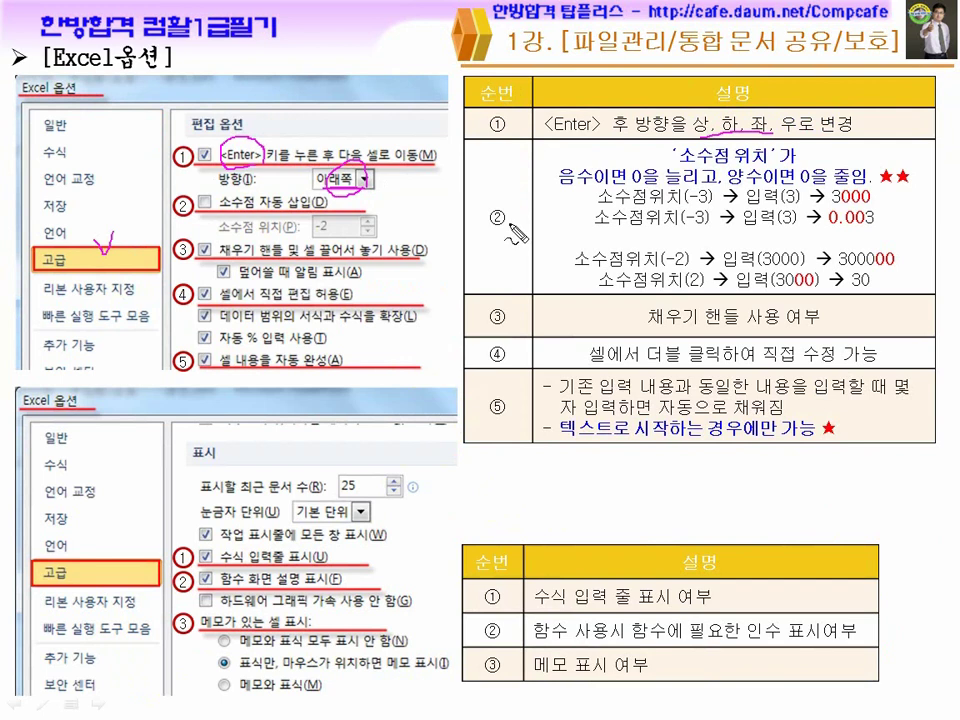
Mark the decimal-position stars and the 채우기 핸들 option in ink, and erase all ink from the slide.
mouse_move(880, 185)
left_mouse_down()
mouse_move(918, 184)
mouse_move(873, 168)
mouse_move(910, 200)
left_mouse_up()
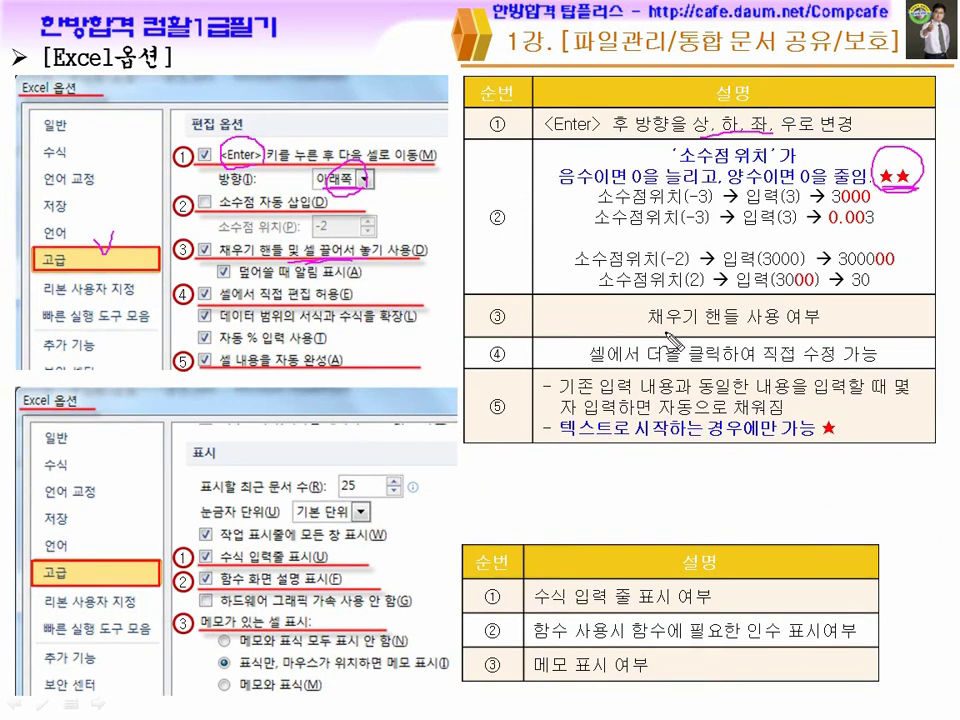
left_click_drag(677, 329, 778, 327)
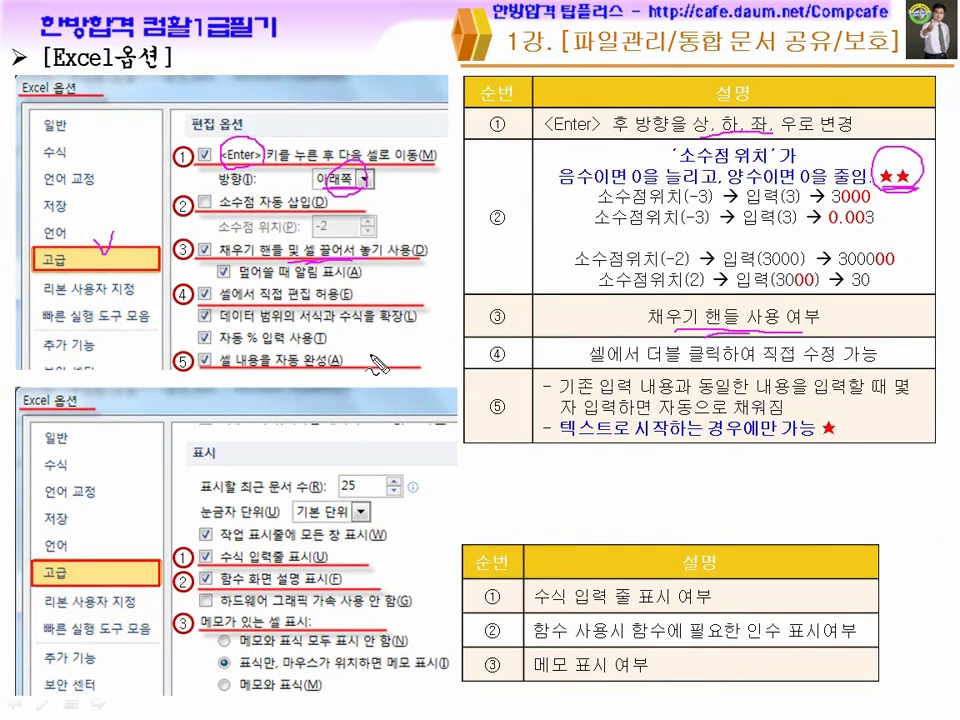
left_click_drag(213, 250, 226, 276)
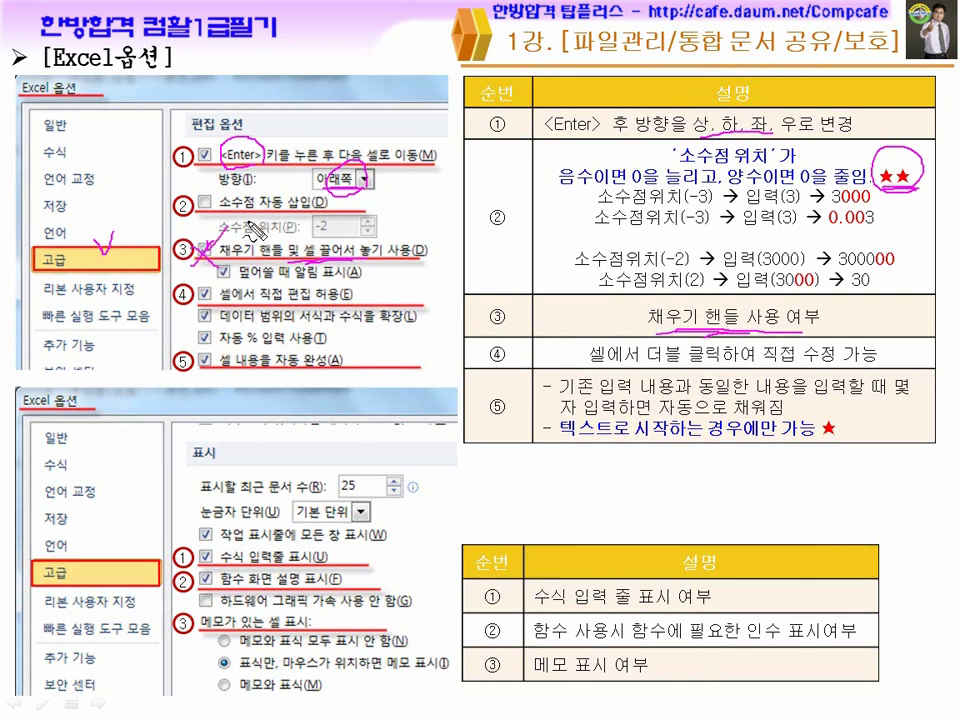
key("Escape")
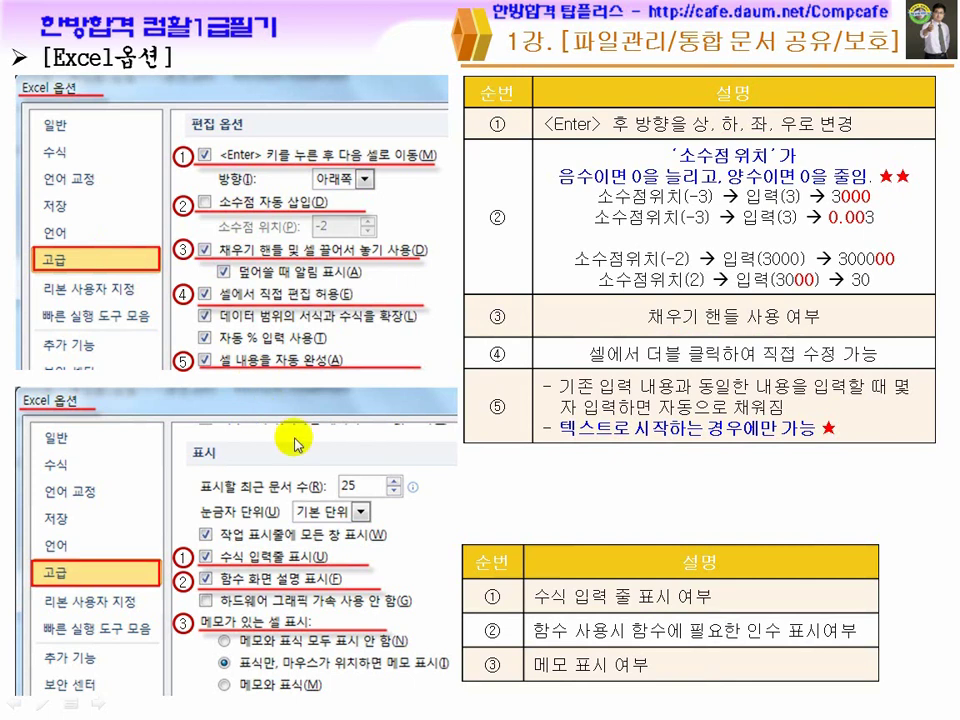
Switch to Excel's 통합 문서1 workbook and fill the text 한방합격 from D5 down to D16.
key("super")
left_click(612, 705)
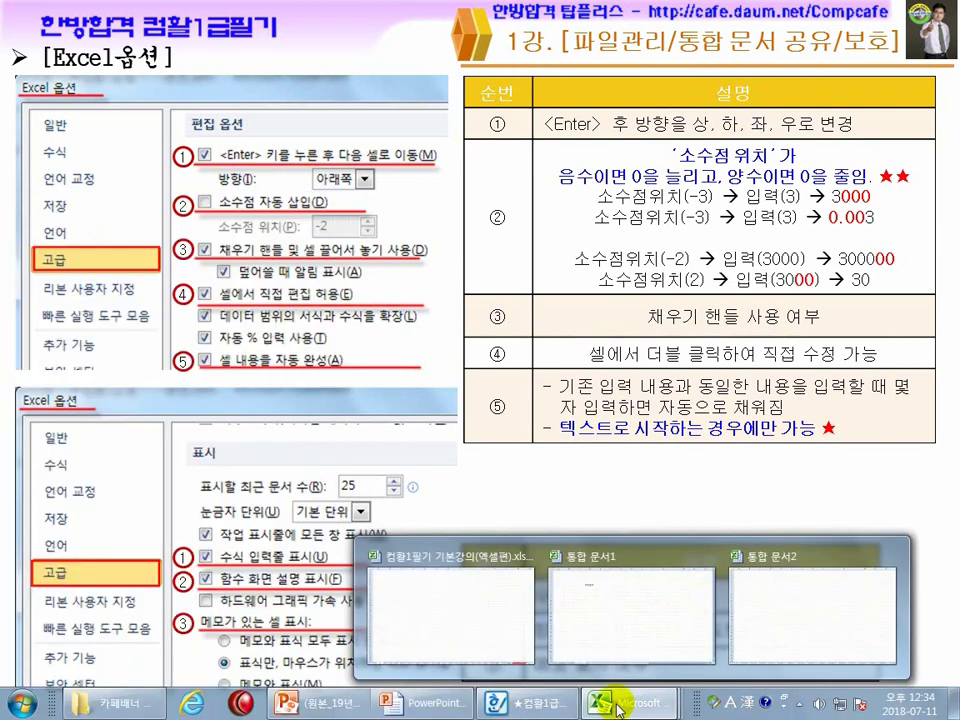
left_click(604, 615)
left_click(238, 246)
left_click_drag(266, 254, 262, 449)
Enter 1 and 2 in G4 and G5 and extend the number series down to G10.
left_click(394, 223)
type("1")
key("Return")
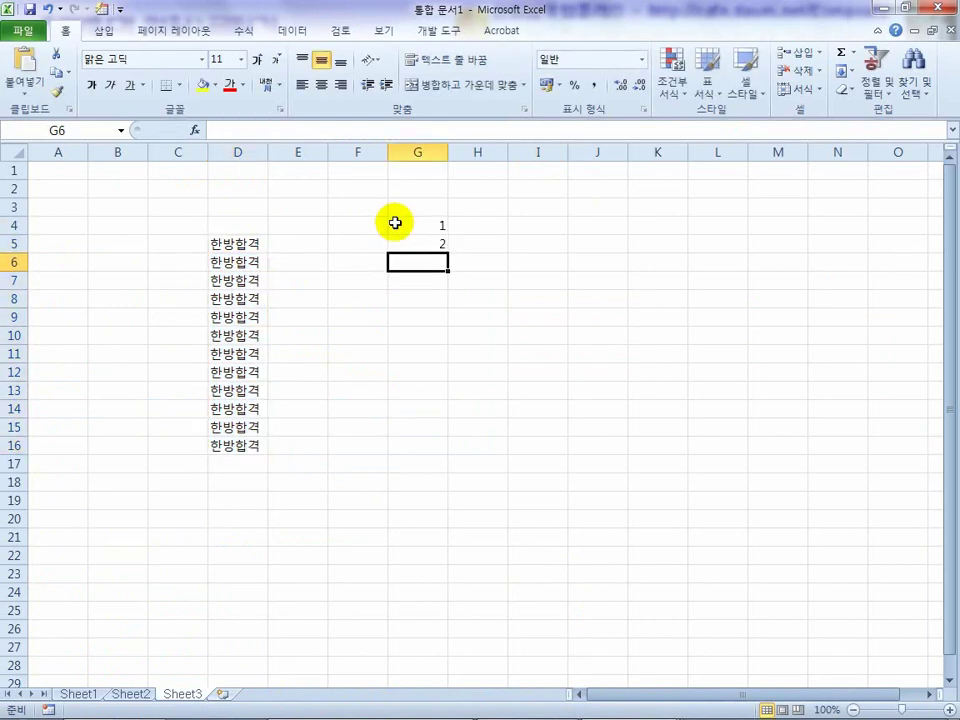
left_click_drag(416, 225, 441, 341)
Demonstrate the fill handle on the empty cell H4 by extending it down column H, and return to the slide show.
left_click(497, 229)
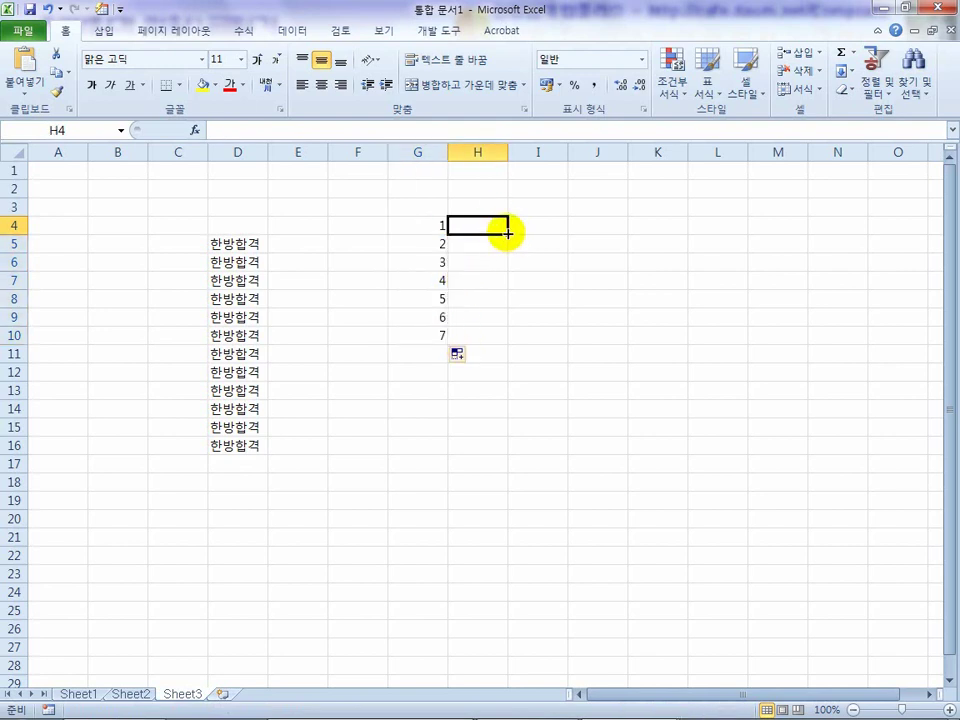
left_click_drag(508, 233, 497, 328)
left_click(540, 226)
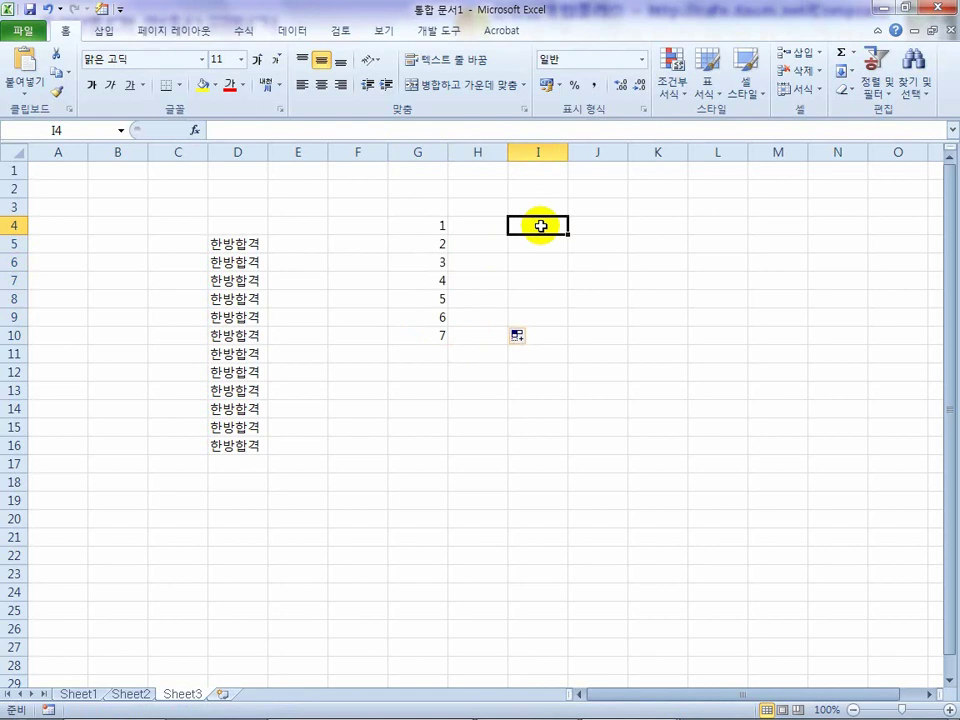
mouse_move(484, 710)
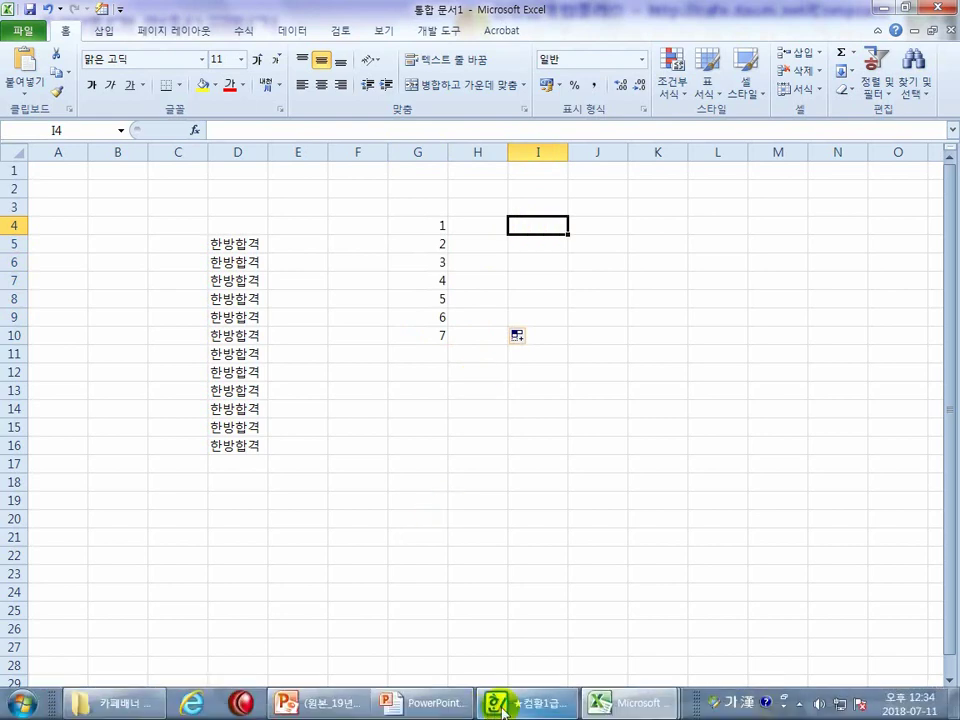
left_click(416, 708)
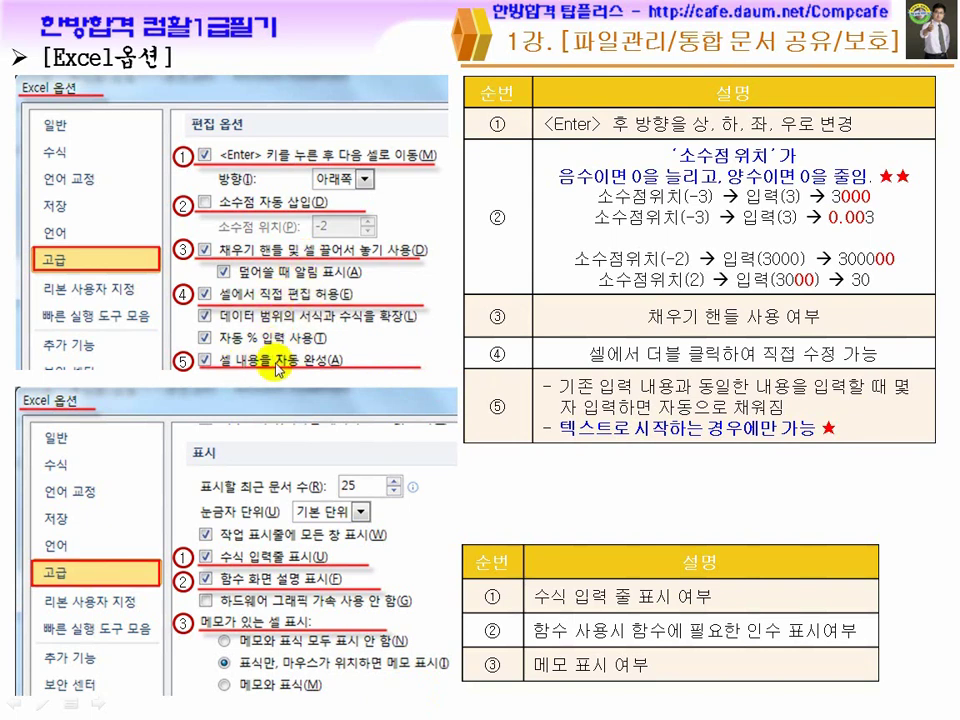
Switch back to Excel's 통합 문서1 workbook and enter 한방합격 in cell D18 using cell autocompletion.
key("super")
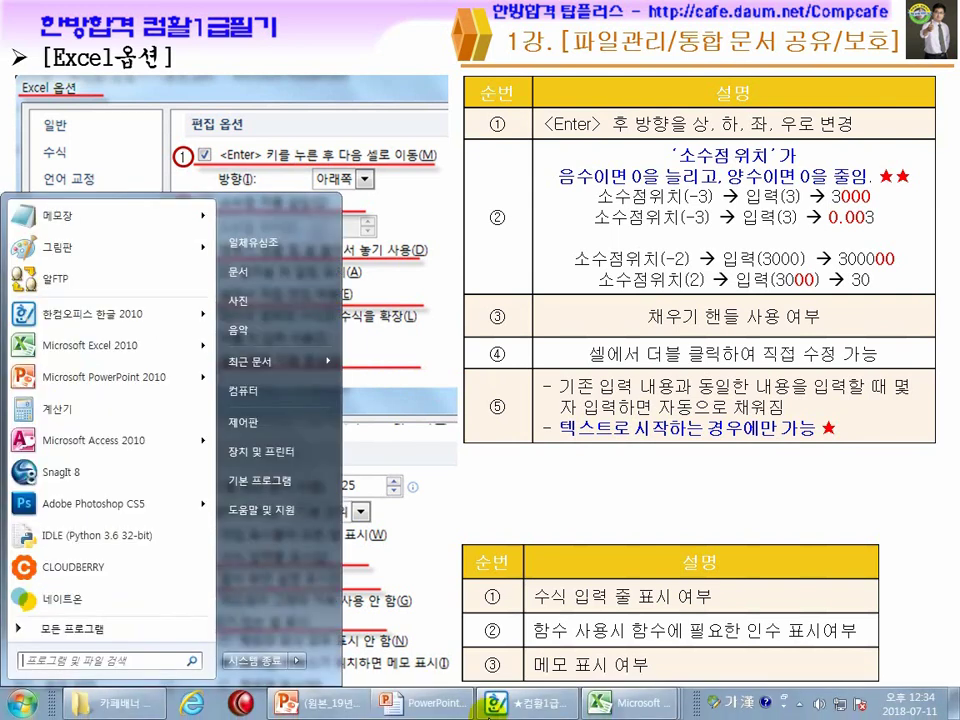
left_click(612, 703)
left_click(606, 652)
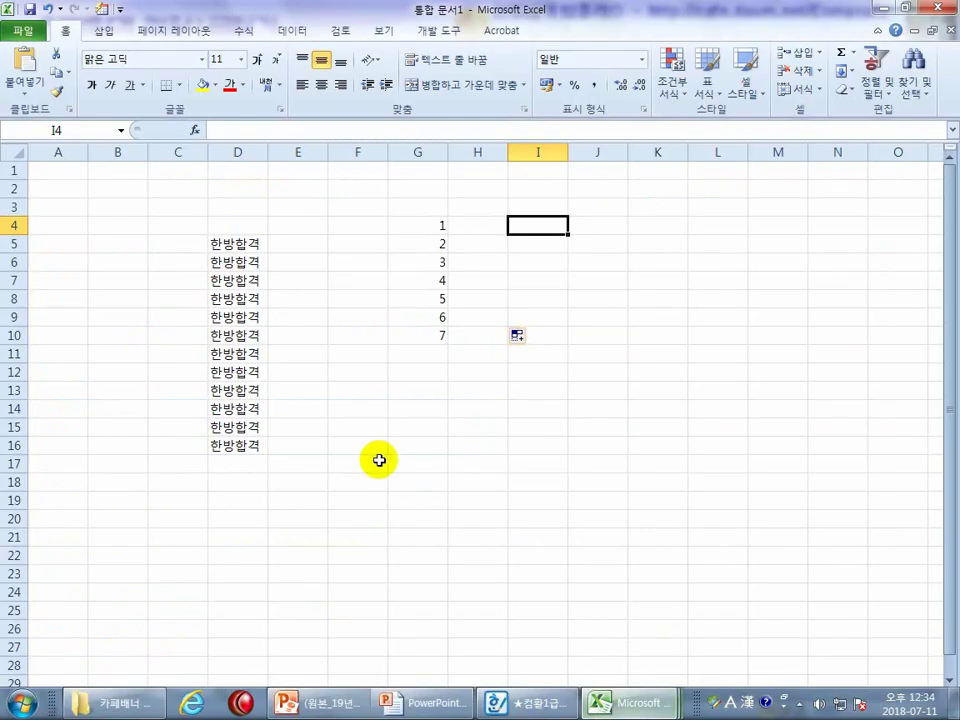
left_click(228, 479)
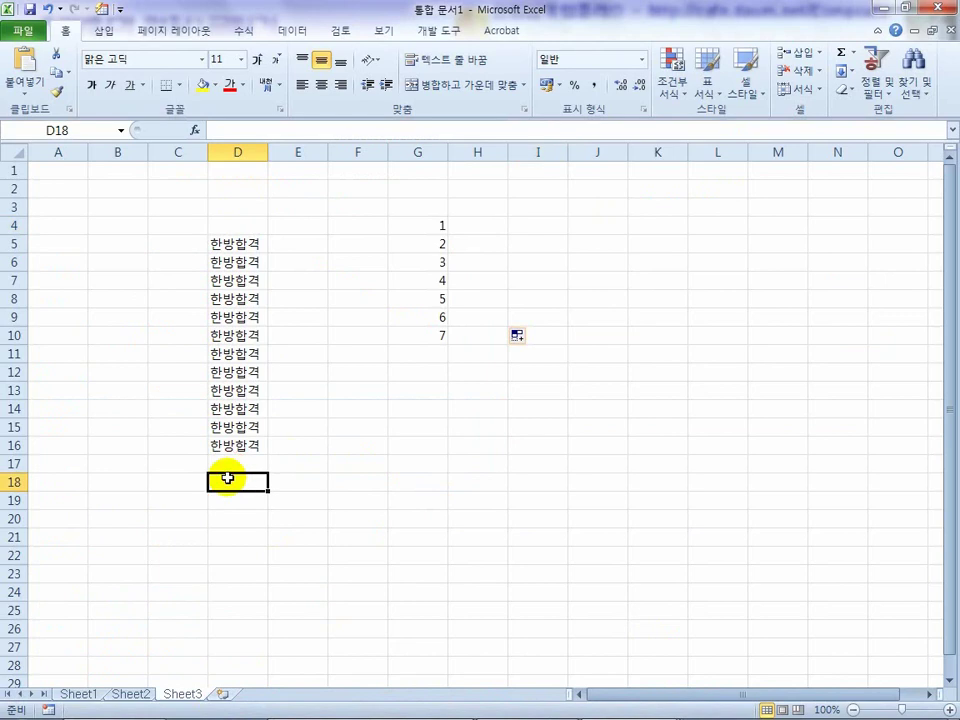
type("하")
type("바")
type("합격")
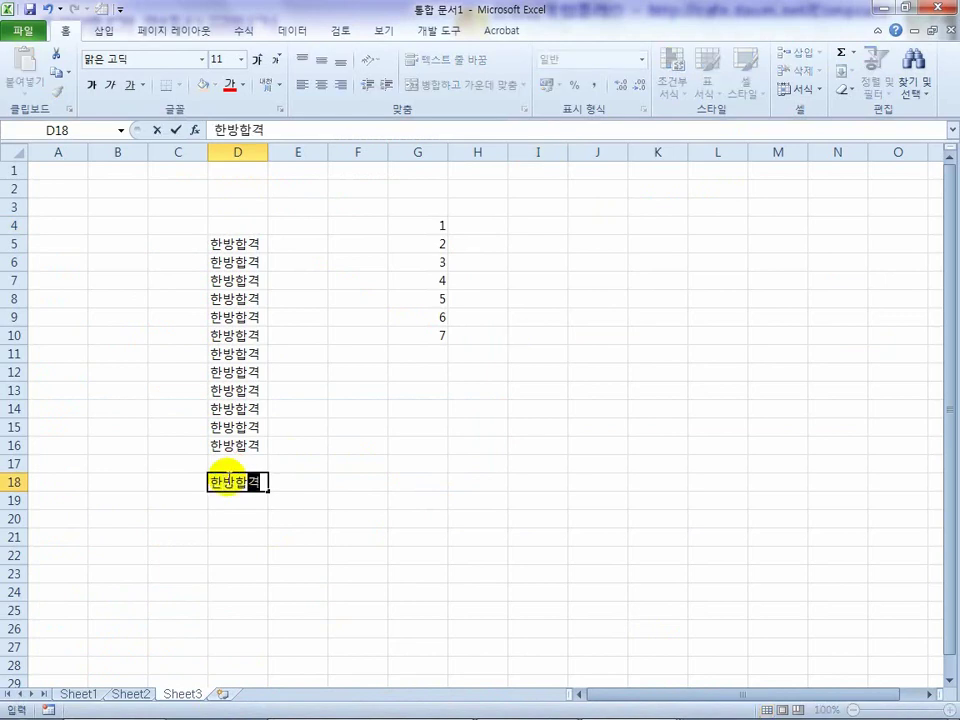
key("Return")
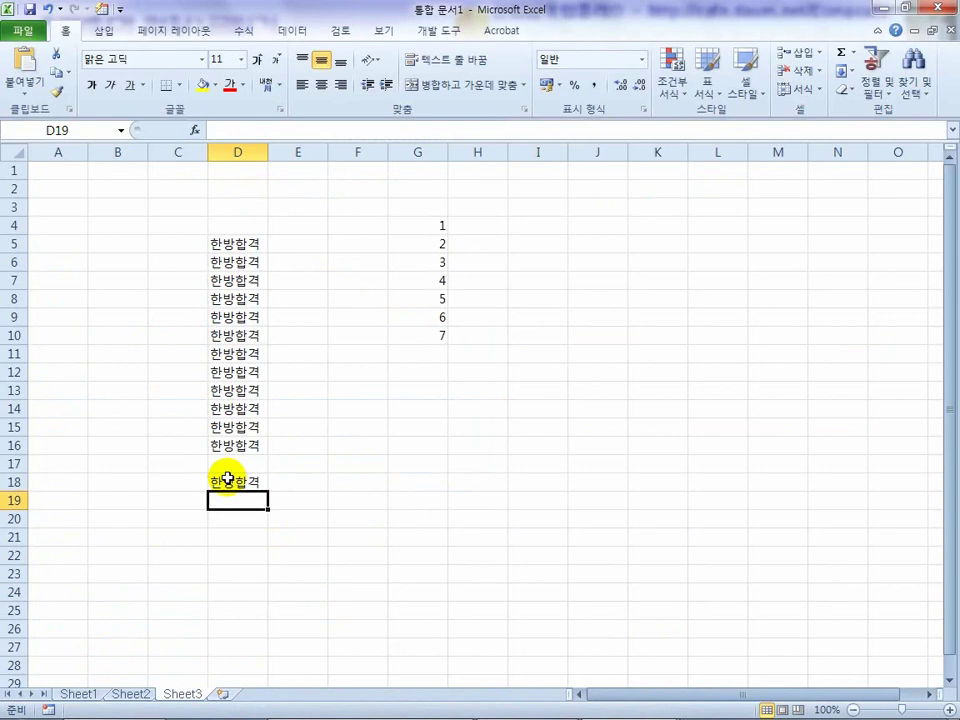
Review the advanced editing options (편집 옵션) in the Excel options and close them without applying changes.
left_click(21, 29)
left_click(47, 365)
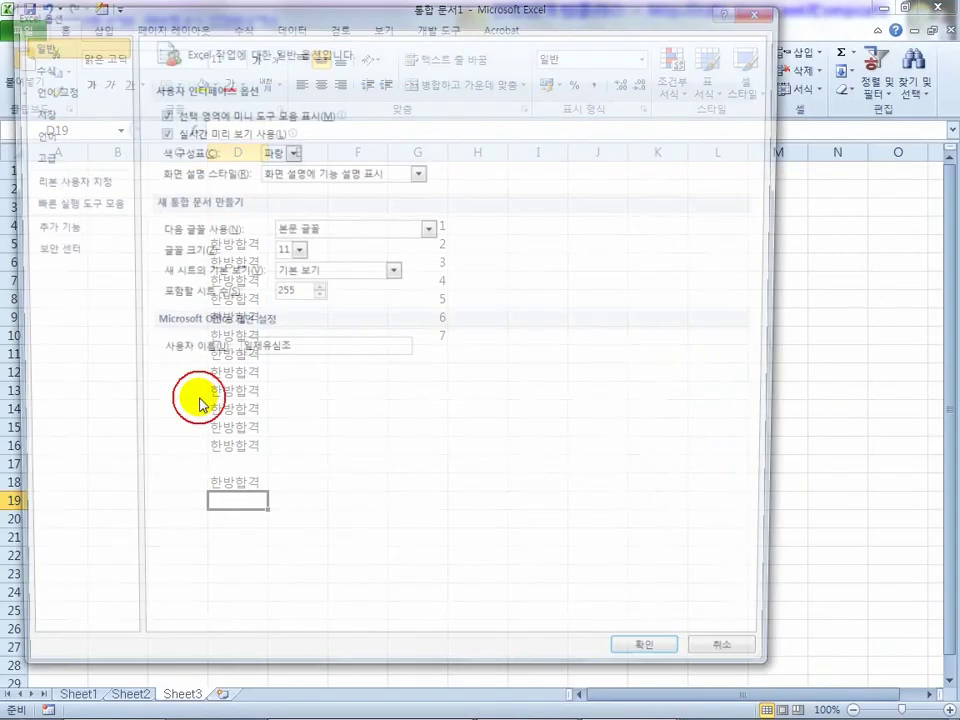
left_click(45, 155)
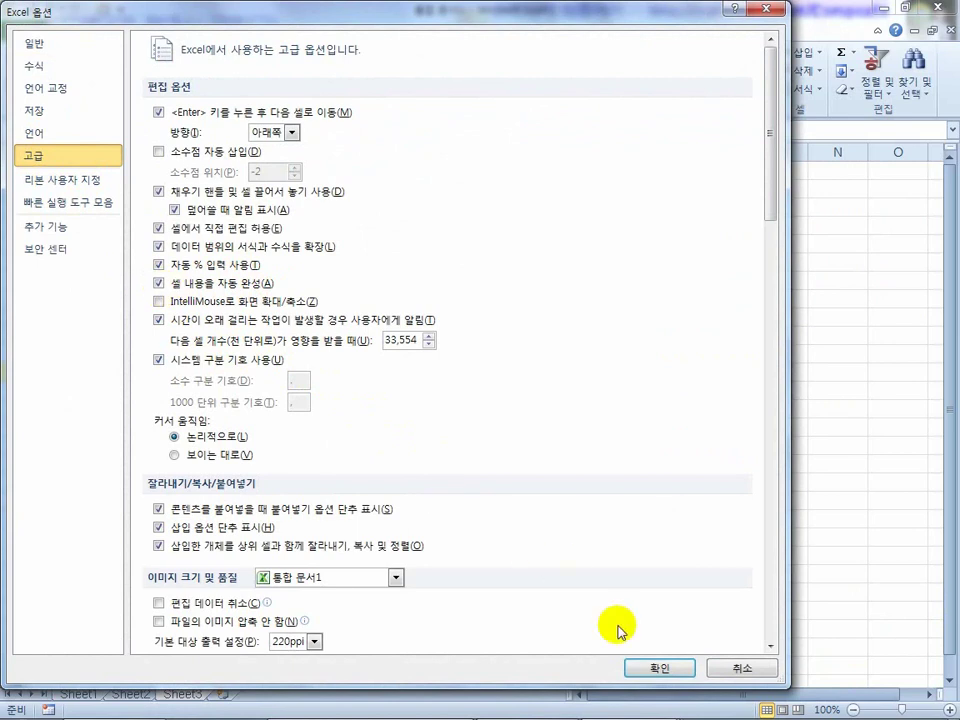
left_click(743, 670)
Enter 한방합격 in cell F5 and 대한민국 in cell F6.
left_click(362, 243)
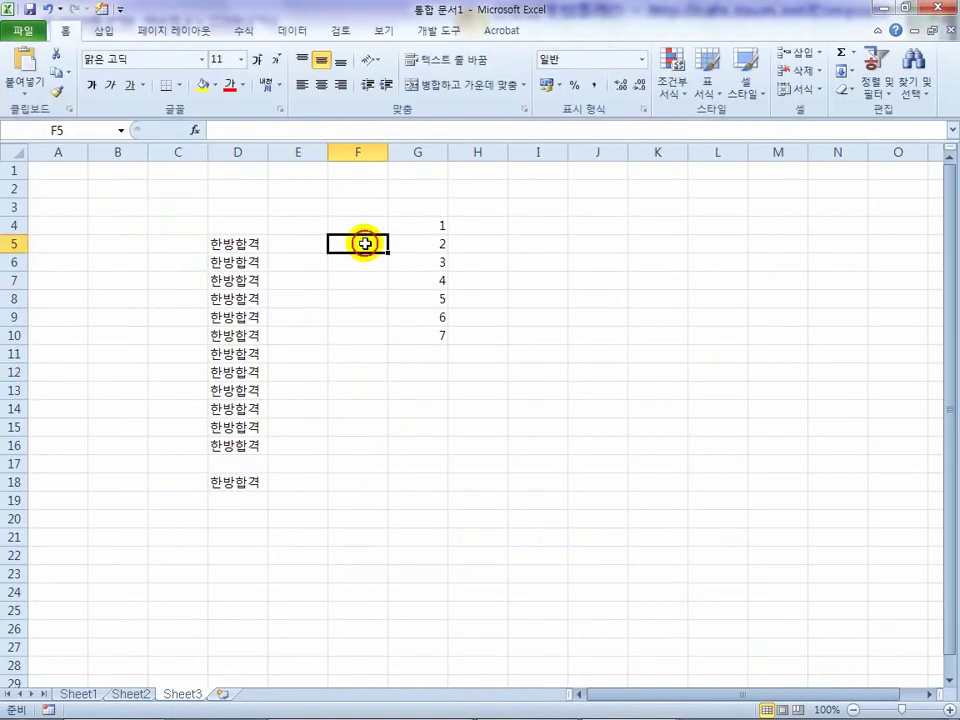
type("한방합격")
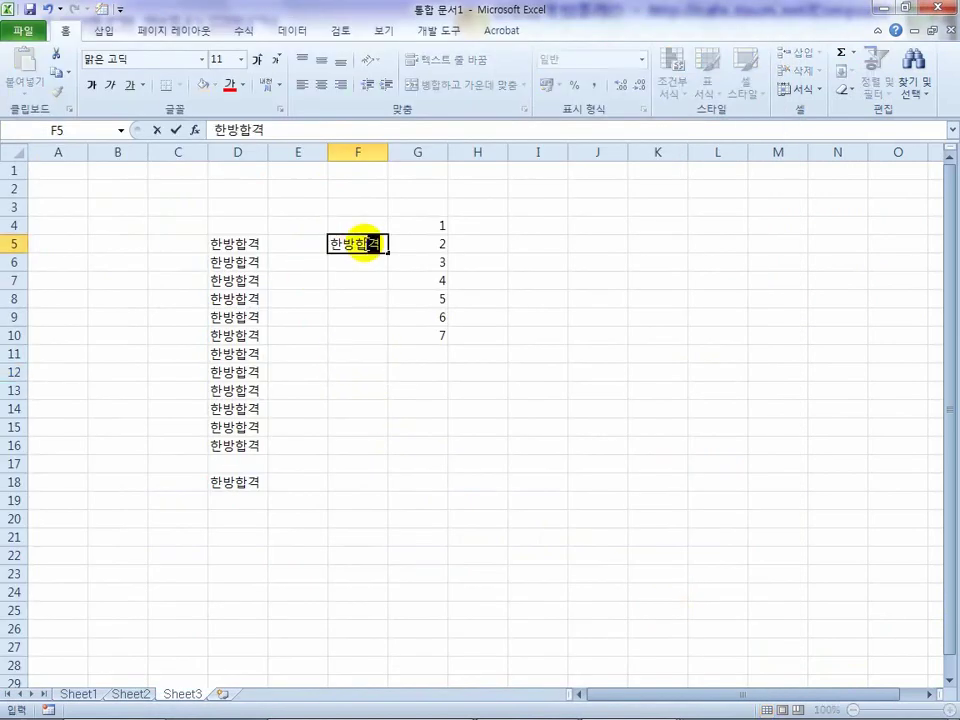
key("Return")
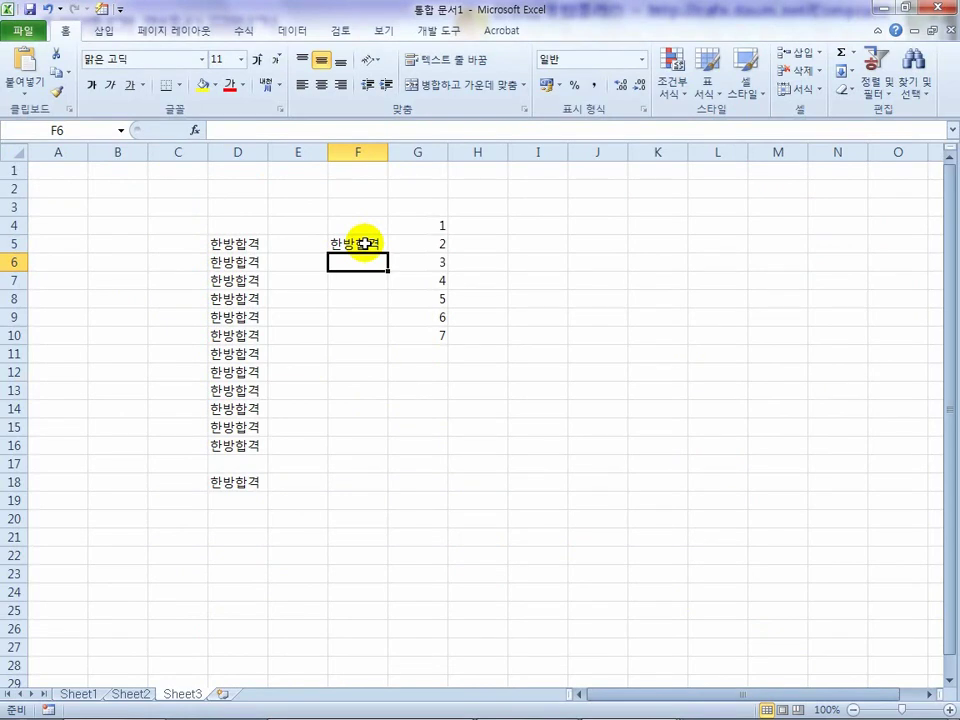
type("대한민국")
key("Return")
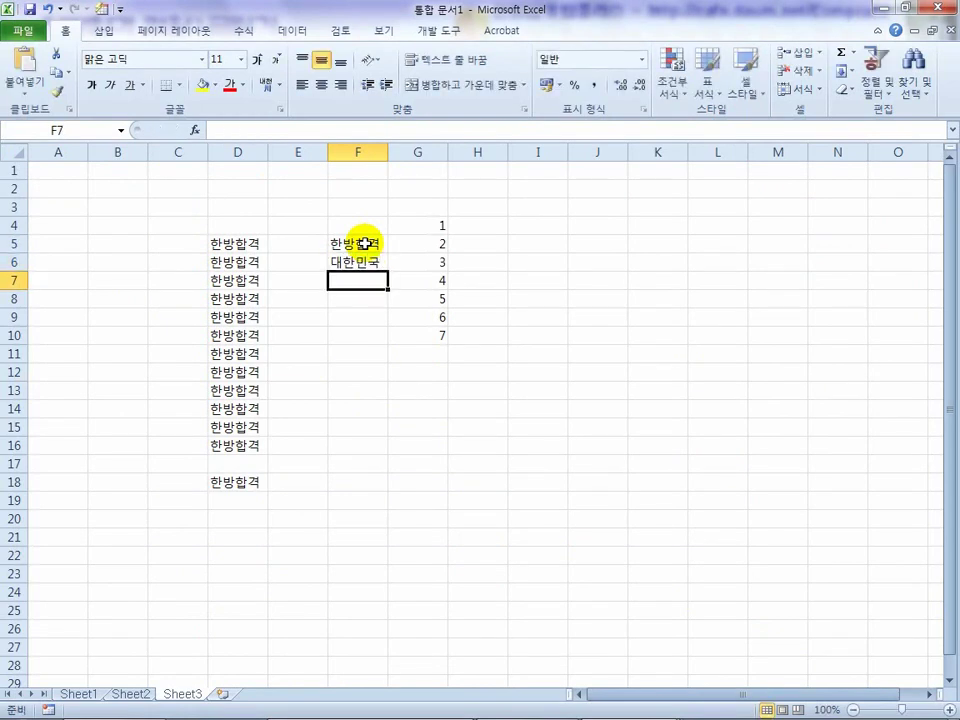
Try autocompleting 한방합격 in cell F7 from its first syllable, and erase the entry.
type("ㅎ")
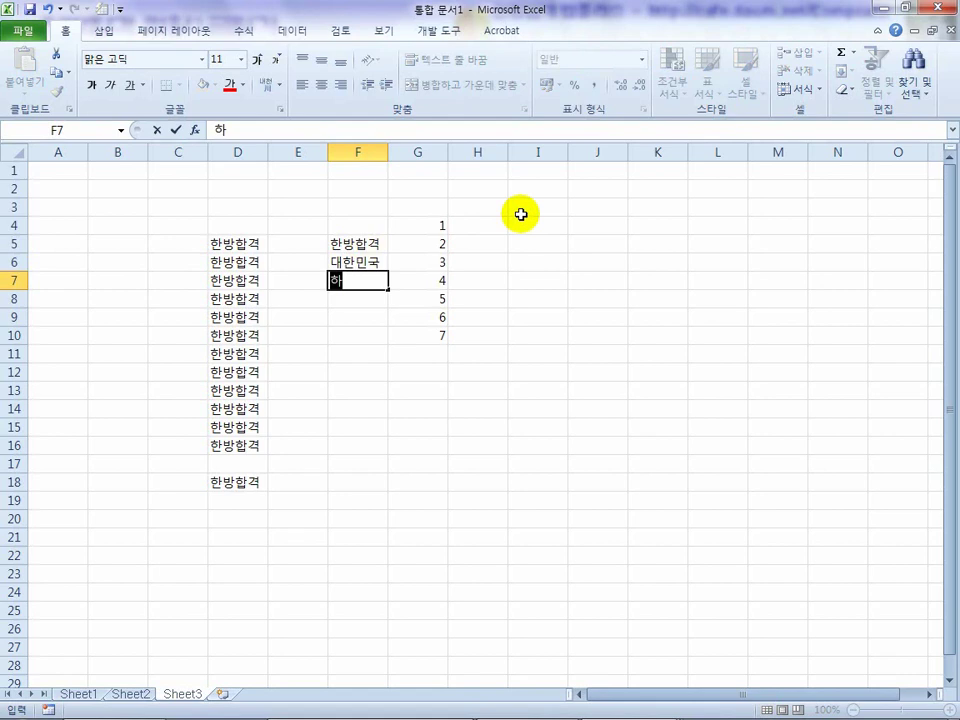
type("한")
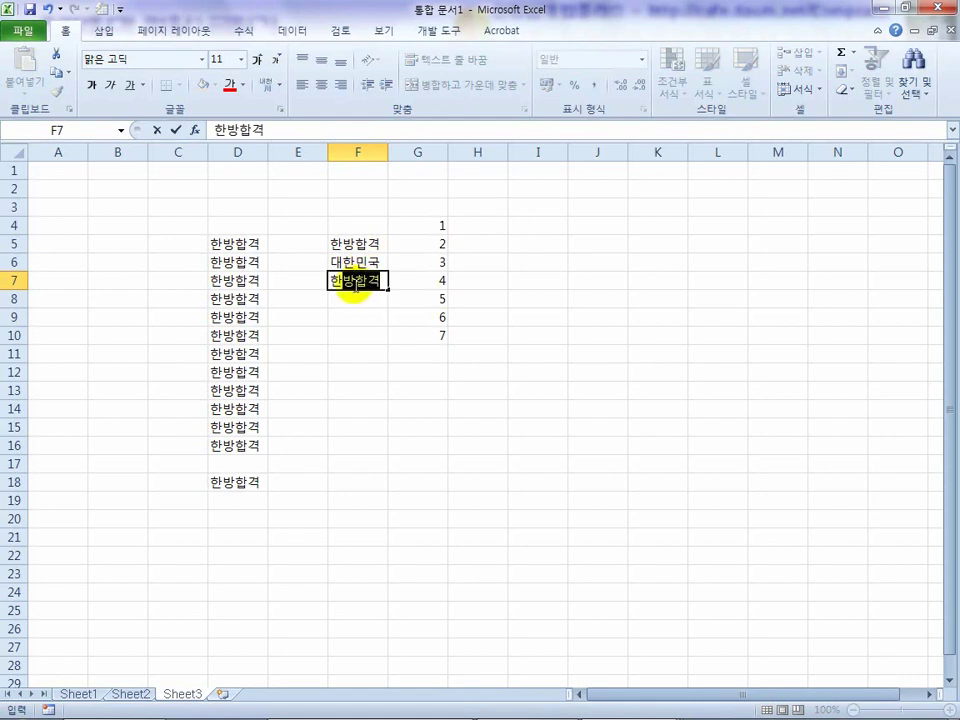
key("BackSpace")
key("BackSpace")
type("한")
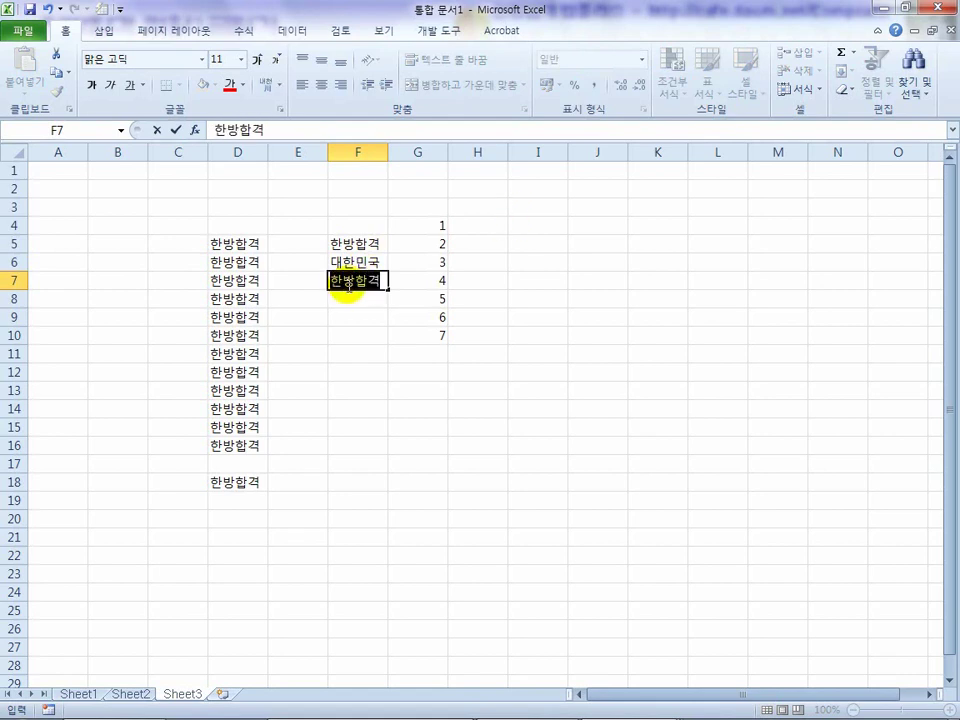
key("BackSpace")
key("BackSpace")
key("BackSpace")
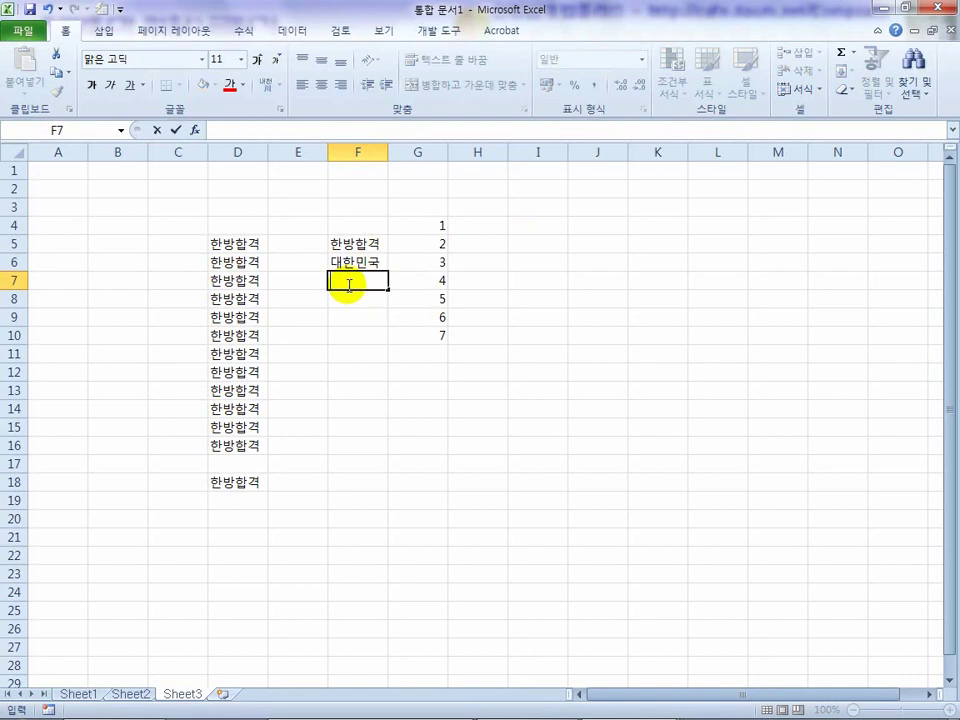
Enter 대한민국 in F7 using cell autocompletion and the mixed text 1가2나3다 in F9.
type("대한민국")
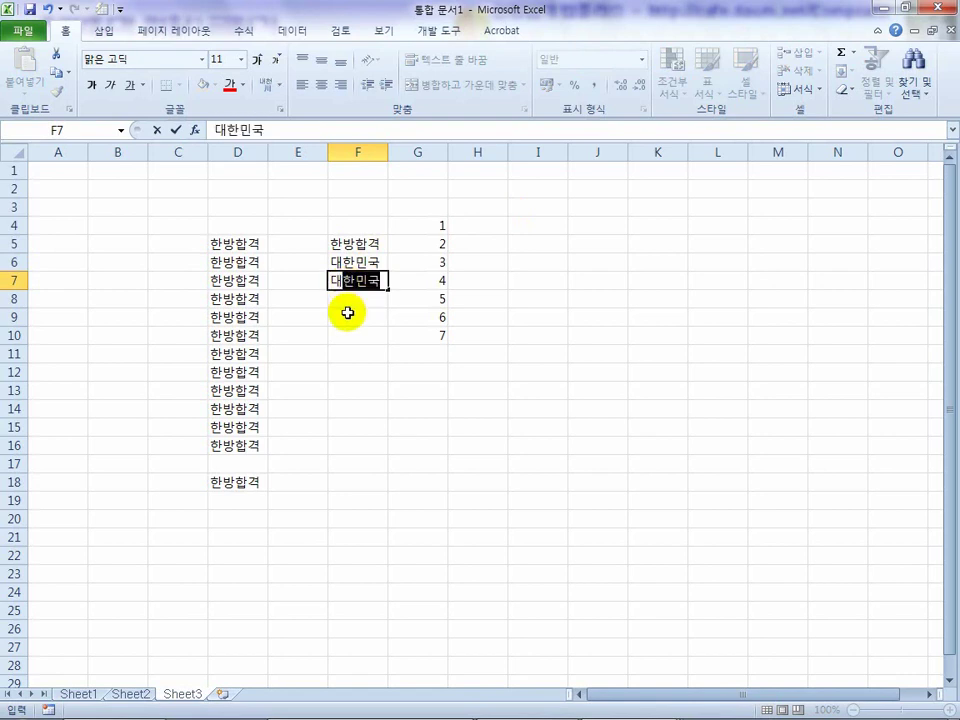
left_click(347, 313)
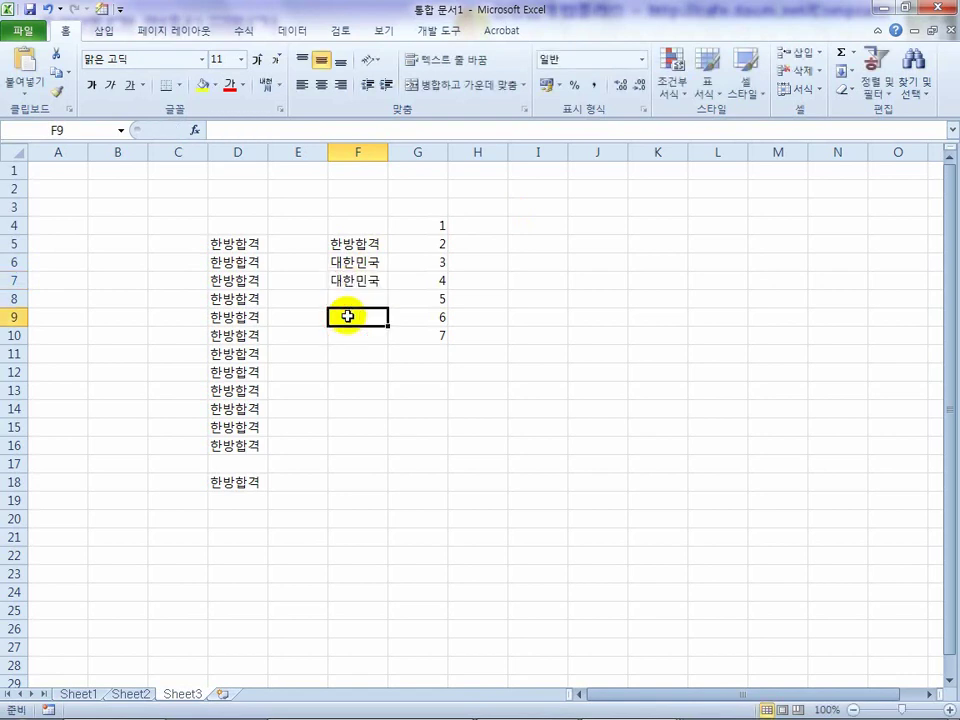
type("1ㄱ2나3다")
key("Return")
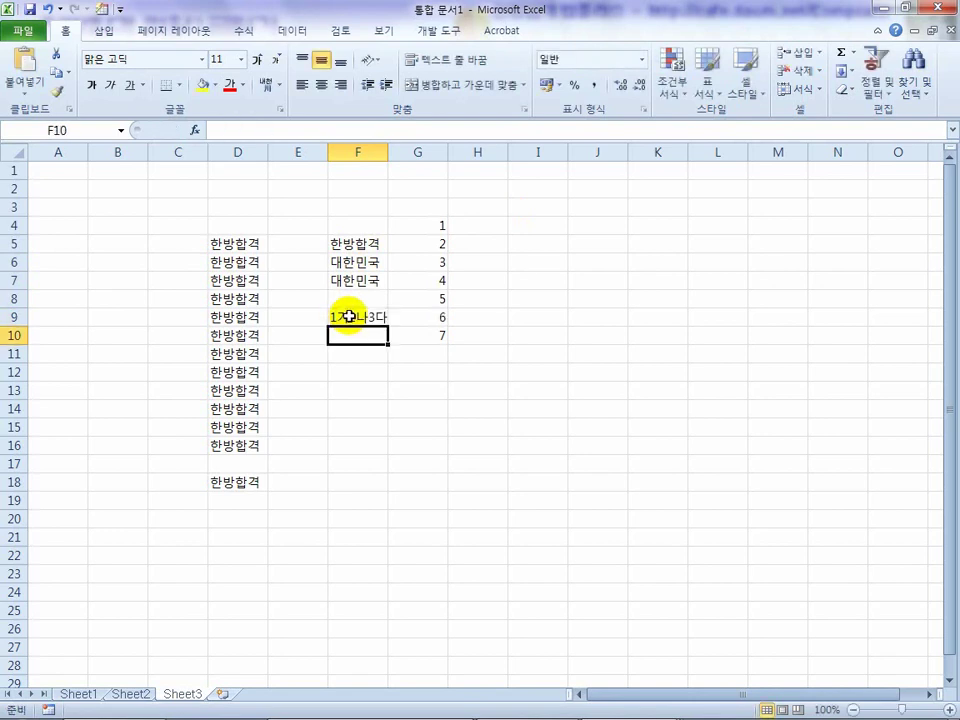
Test autocompletion in F10 with 1, move 1가2나3다 from F9 up to F8, and clear F10.
type("1")
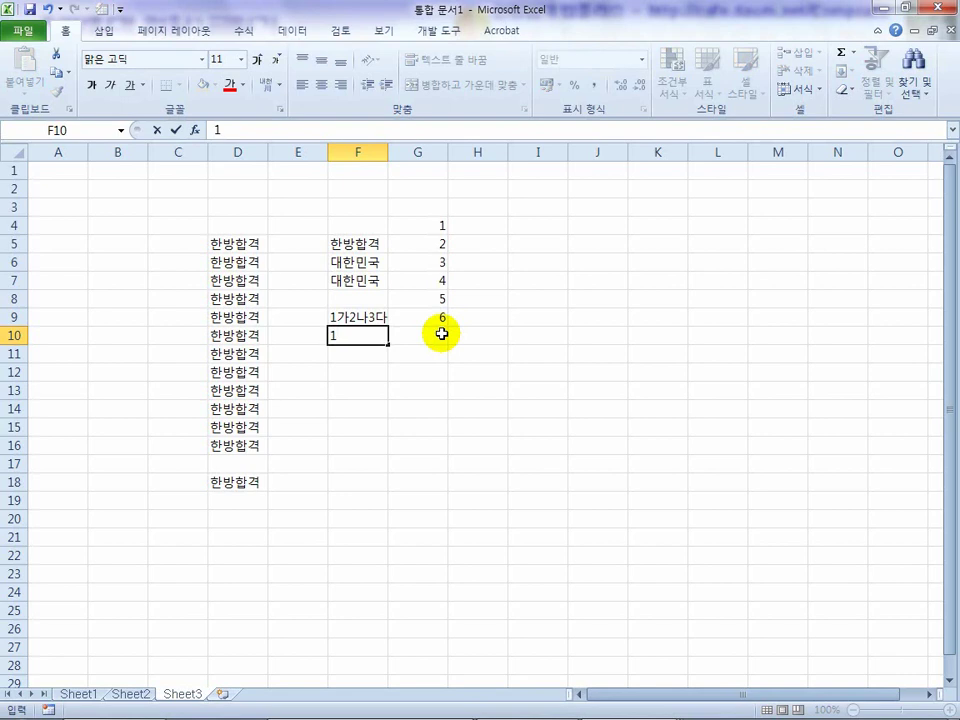
key("ctrl+Return")
left_click(350, 313)
left_click_drag(356, 308, 357, 300)
left_click(364, 334)
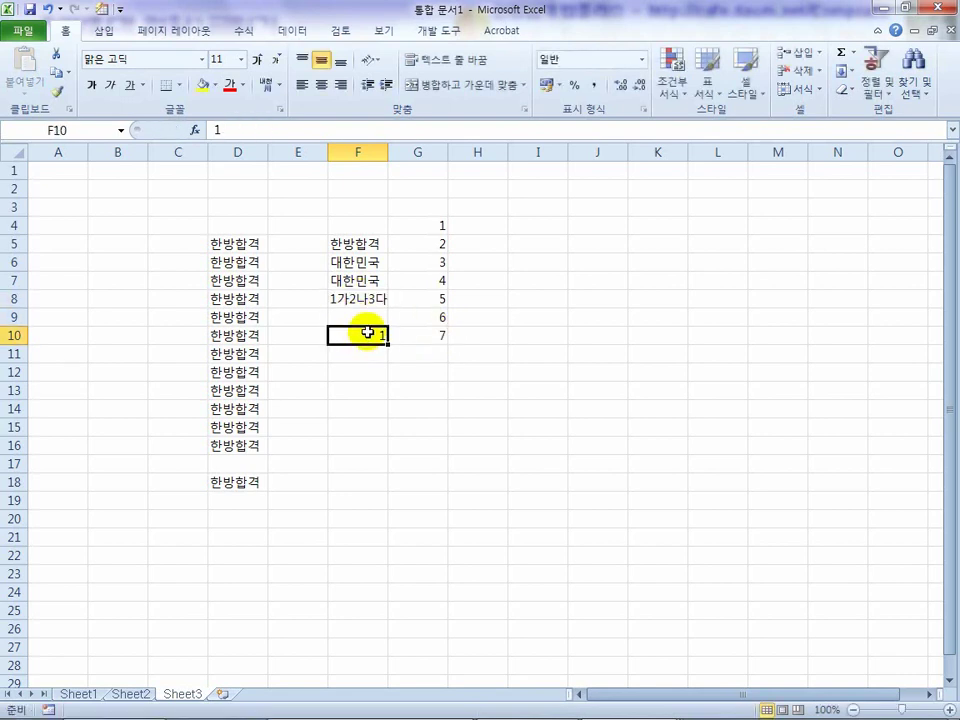
key("Delete")
Try autocompletion in cell F9 with the starting characters 한, 대 and 1, and cancel the entry.
key("Up")
type("한")
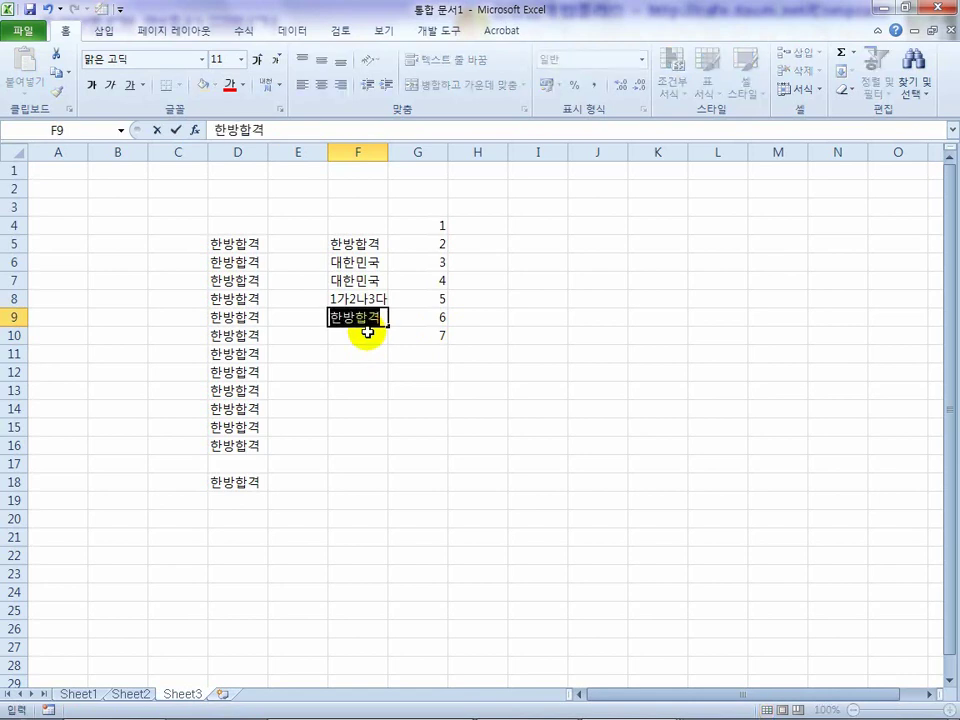
key("BackSpace")
type("대")
key("BackSpace")
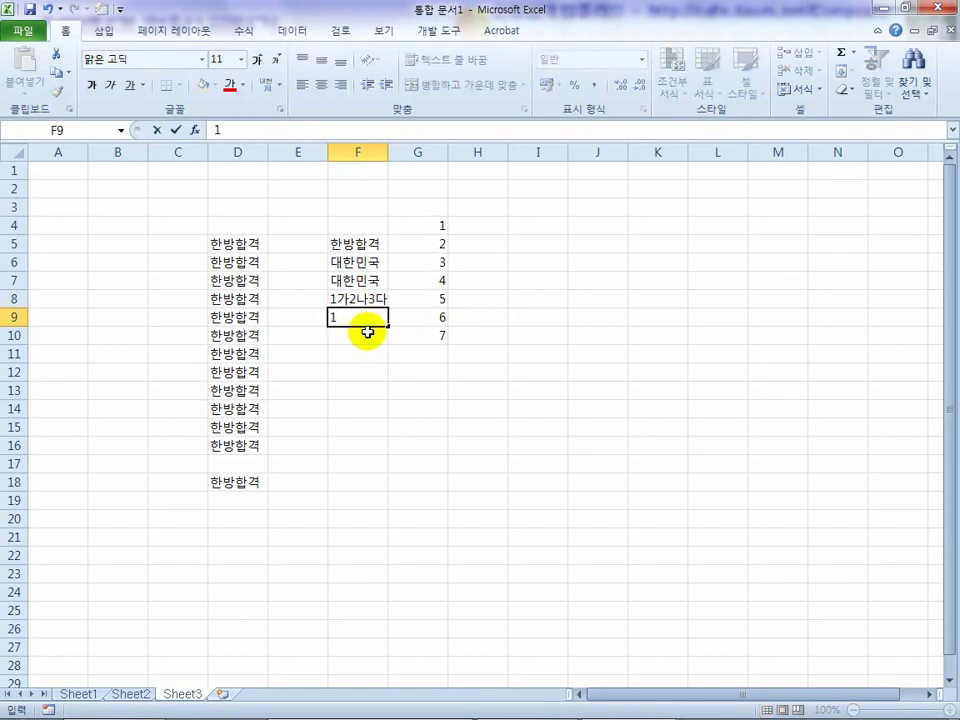
key("Escape")
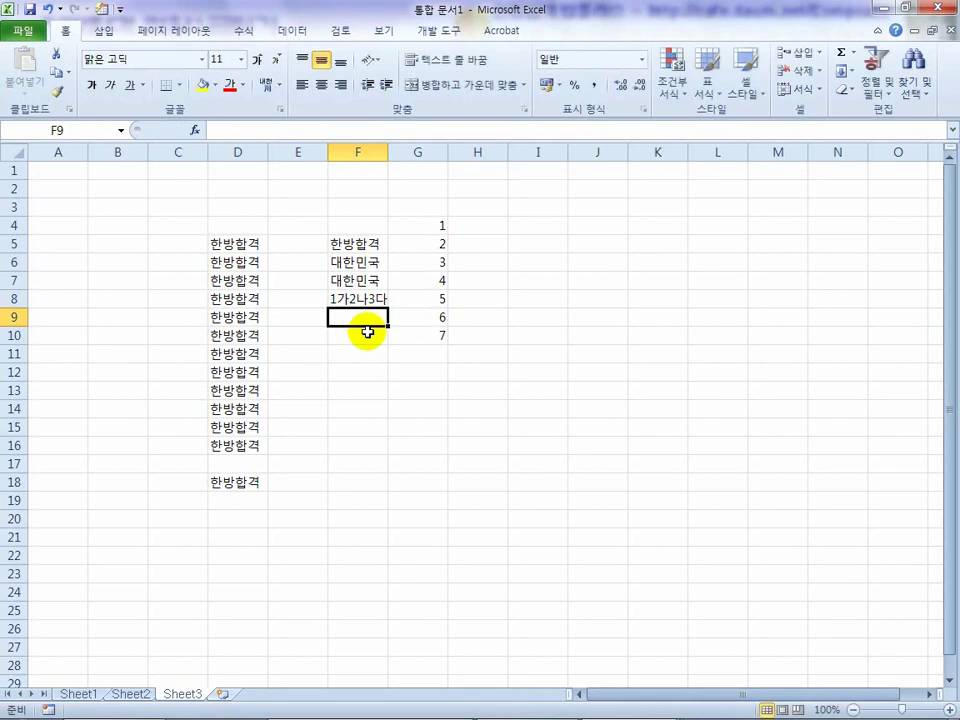
Switch back to the slide show at the [Excel옵션] slide and advance it.
left_click(425, 703)
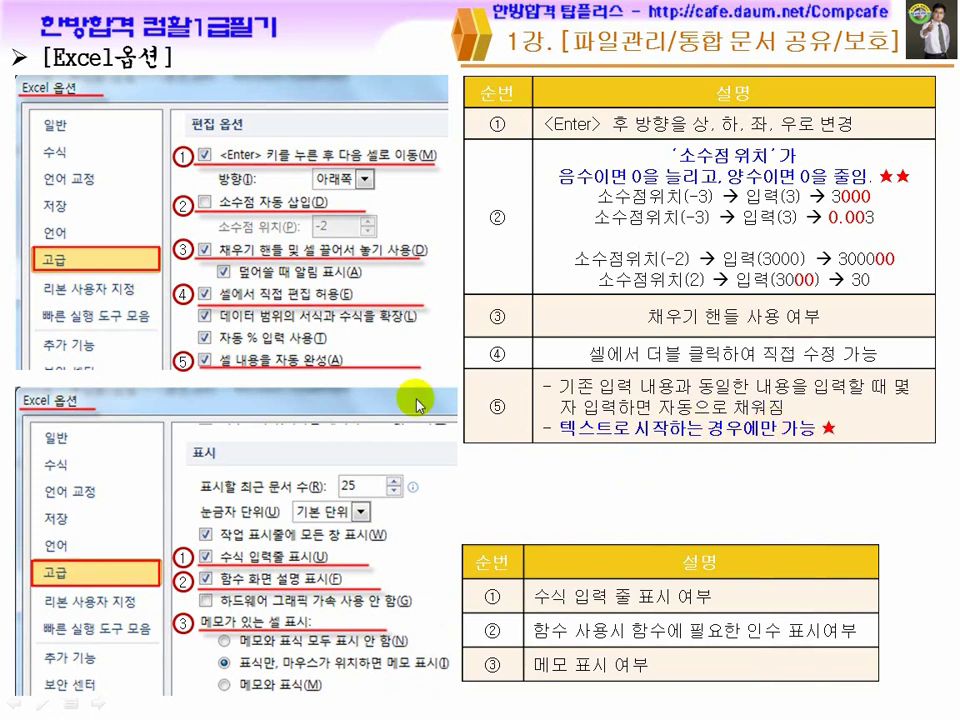
key("Right")
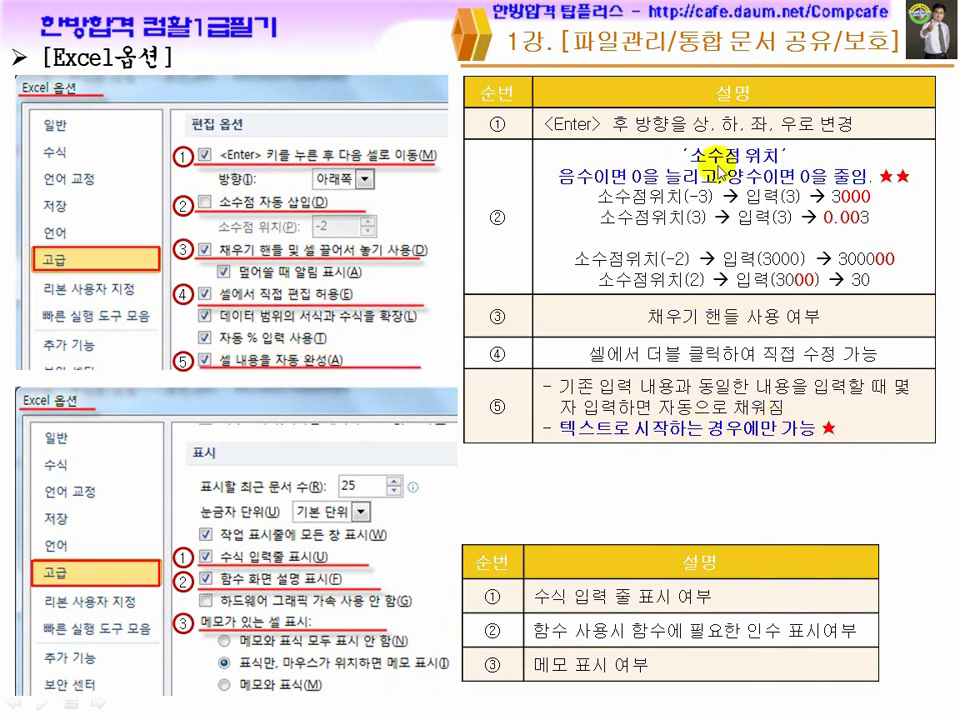